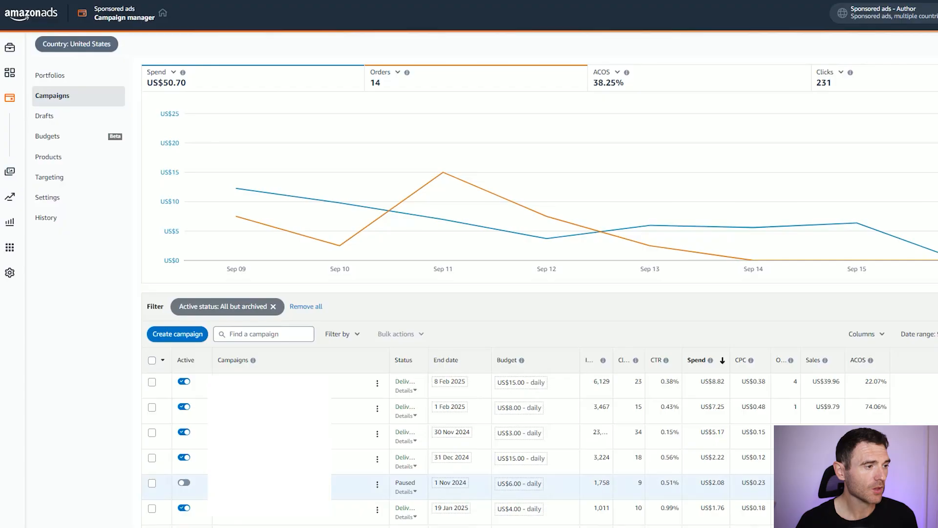
- Start a new campaign and choose Sponsored Brands as the campaign type
left_click(170, 337)
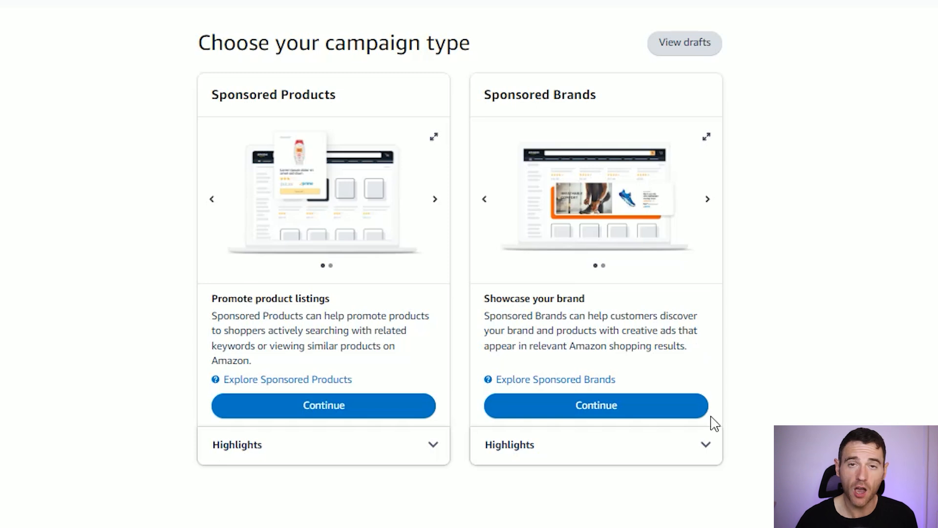
left_click(705, 444)
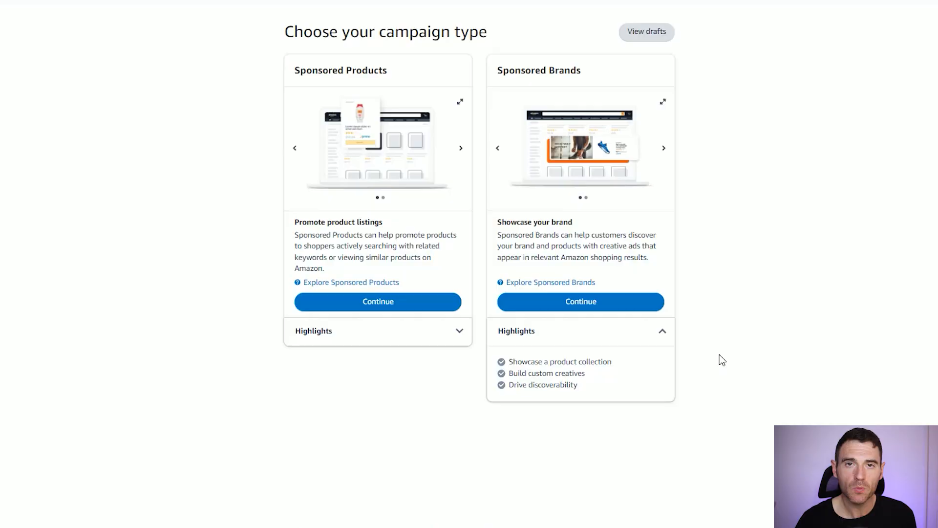
left_click(661, 332)
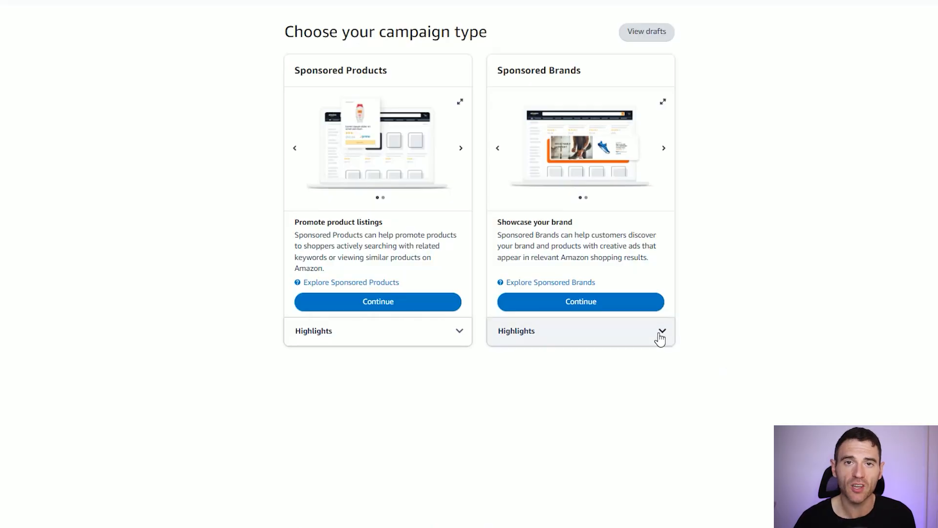
left_click(627, 308)
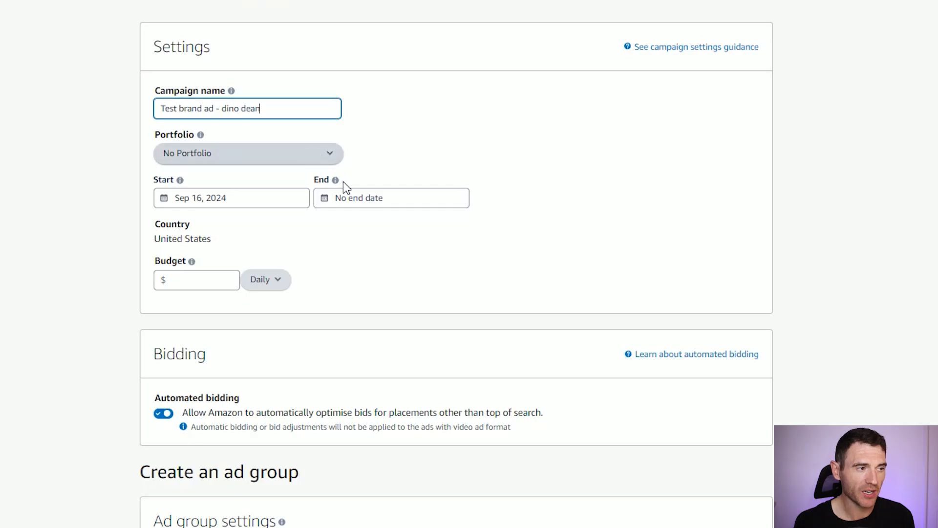
- Set the campaign's end date to Dec 31, 2024 and its daily budget to $5.00
left_click(370, 203)
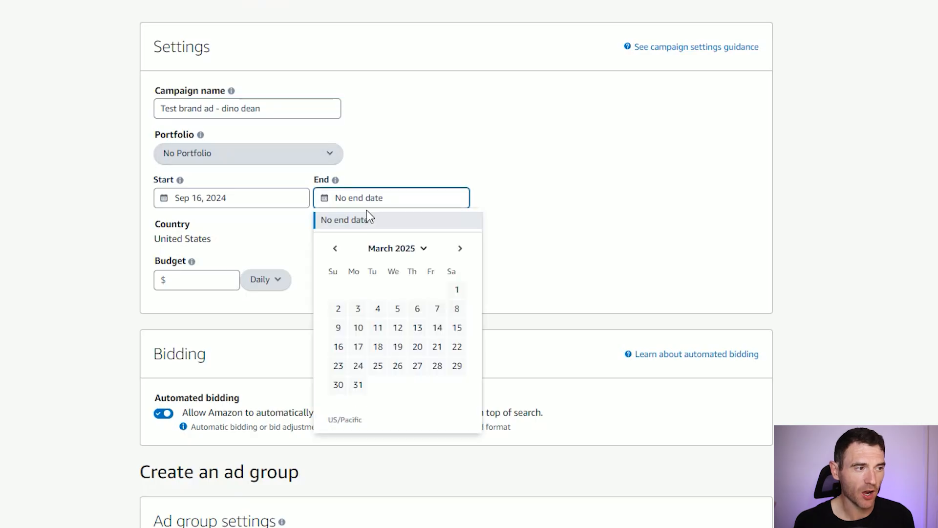
left_click(336, 249)
left_click(336, 249)
left_click(336, 249)
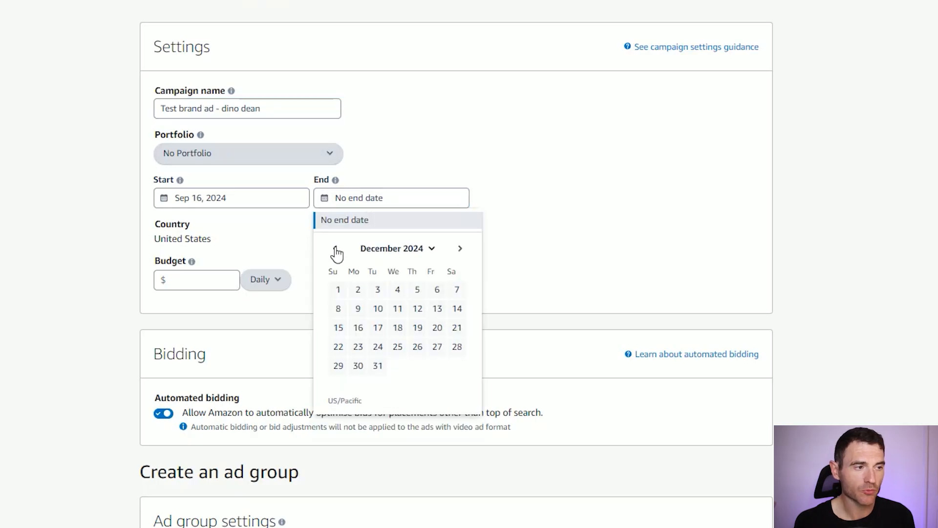
left_click(379, 366)
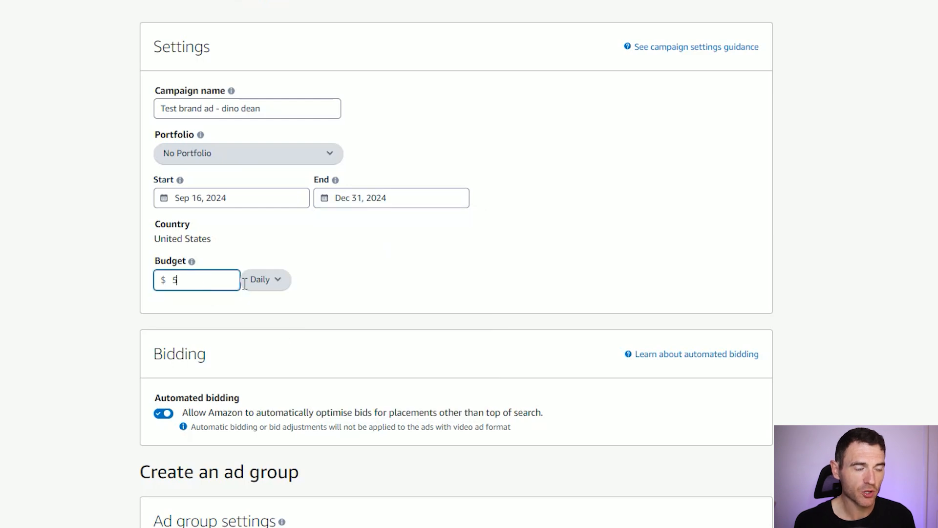
type("5")
type(".00")
- Turn off automated bidding and set a custom bid adjustment that decreases bids by 50% for placements other than top of search
scroll(85, 278, "down", 3)
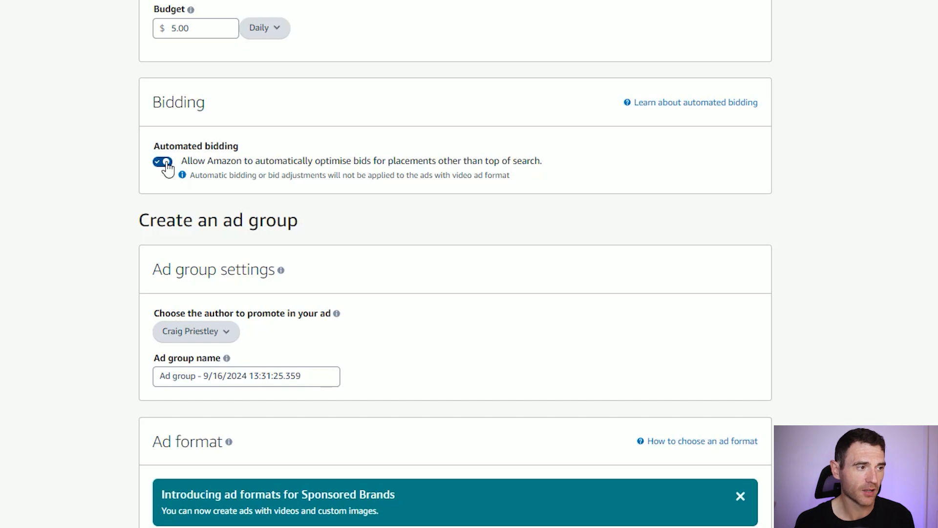
left_click(164, 163)
left_click(191, 215)
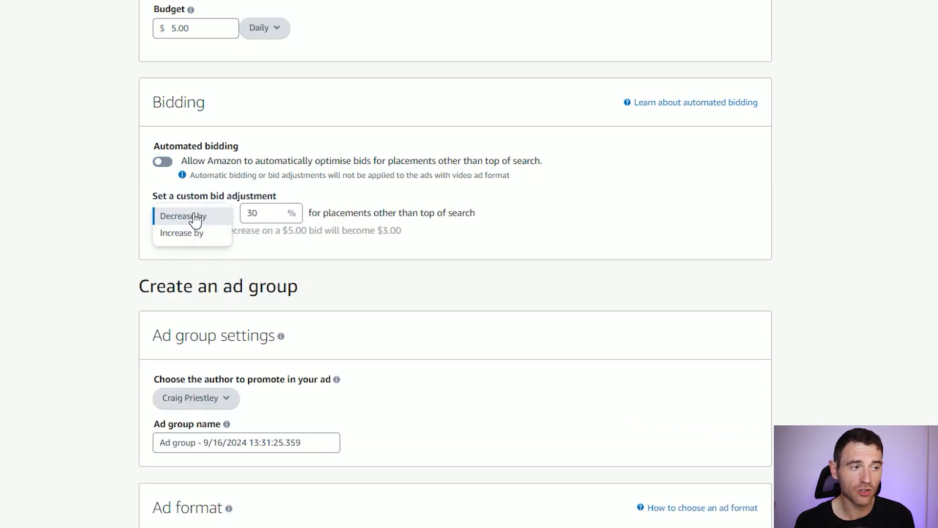
left_click(262, 213)
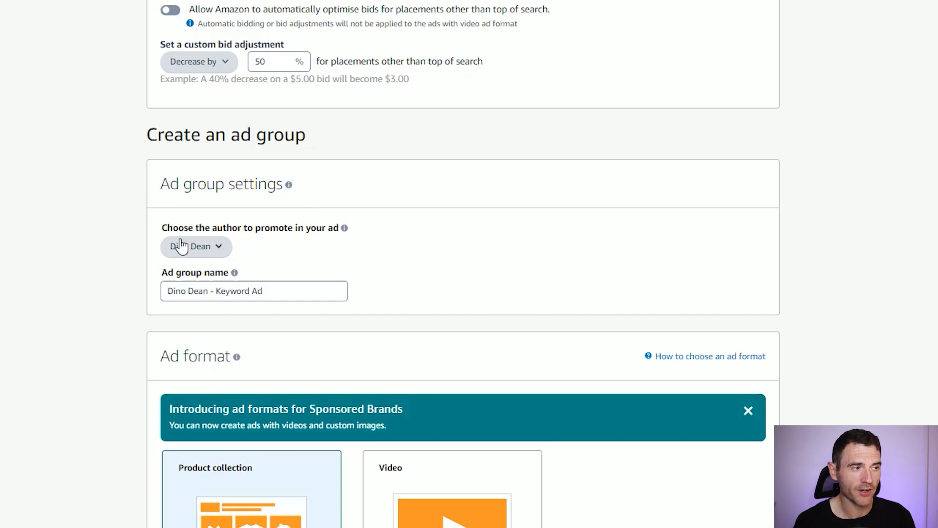
- Set the product collection's landing page to the author page and preview its Home page in a new tab
scroll(430, 208, "down", 2)
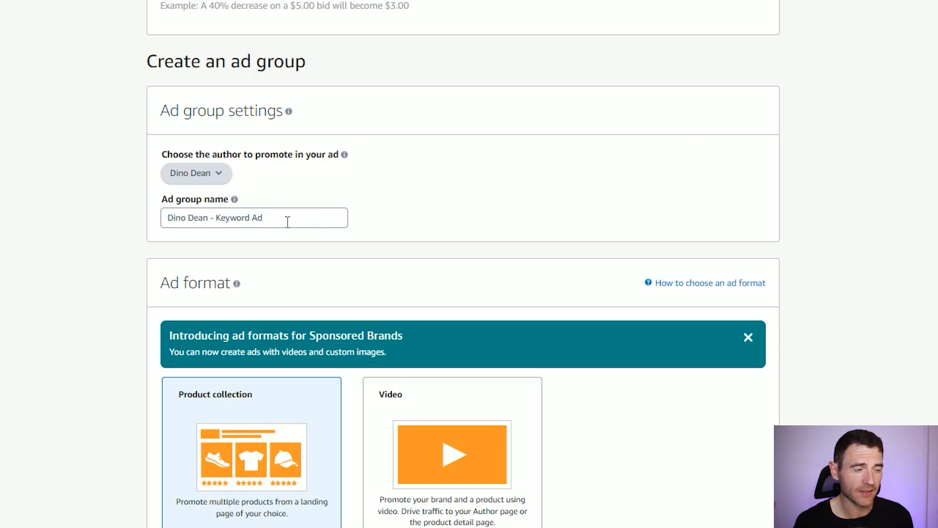
scroll(354, 204, "down", 4)
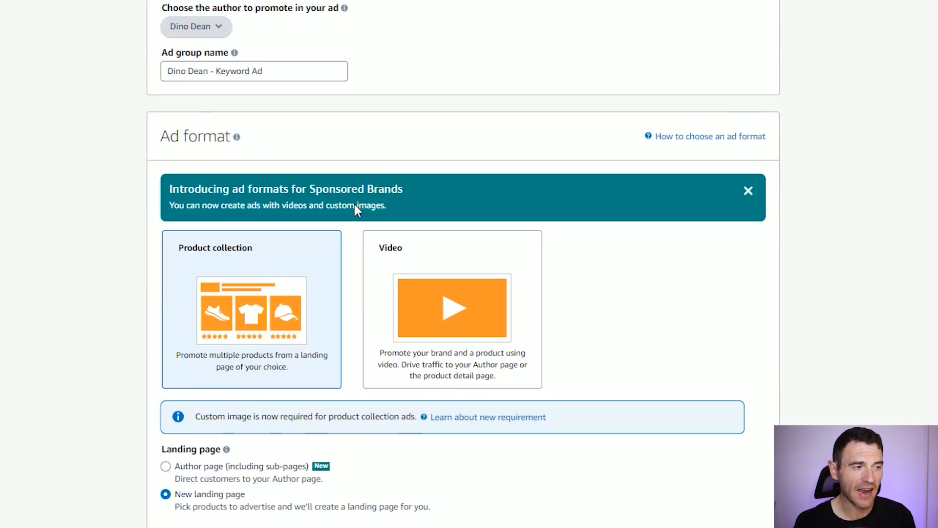
scroll(355, 204, "down", 4)
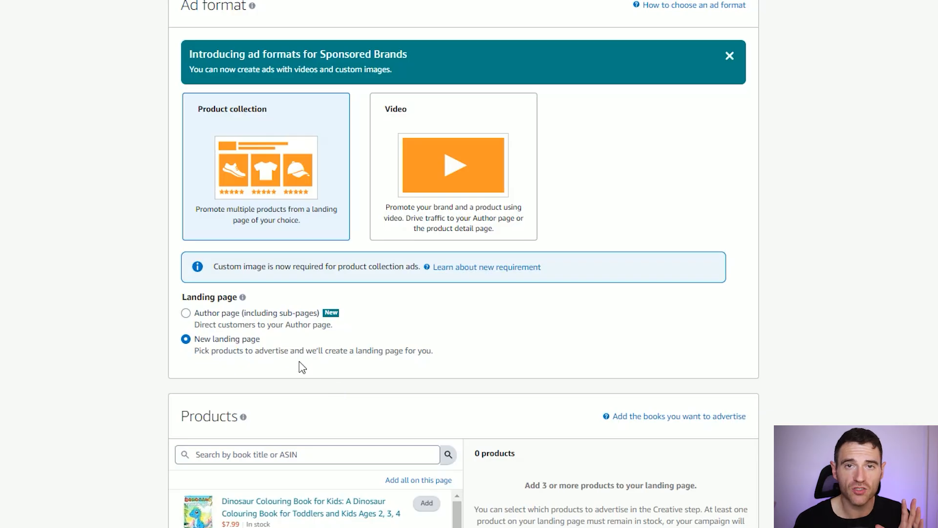
left_click(214, 323)
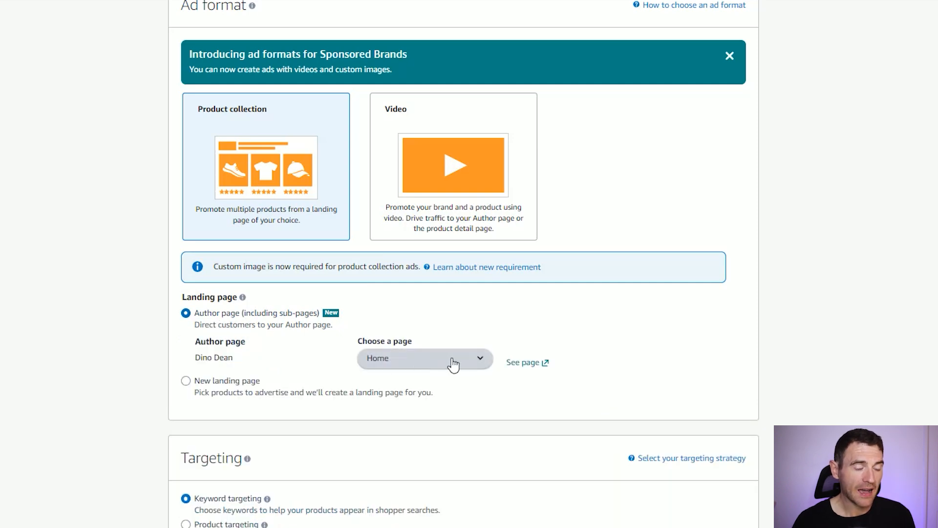
right_click(529, 367)
left_click(555, 380)
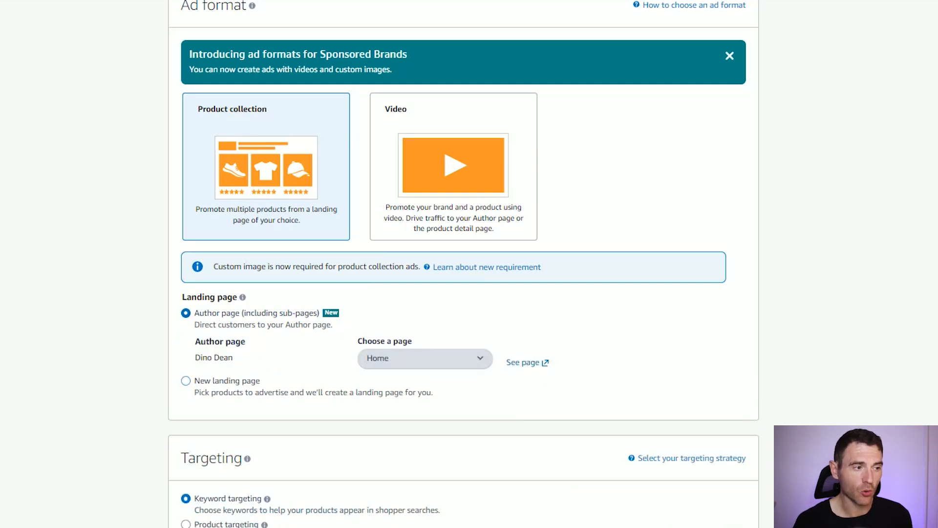
key("ctrl+Tab")
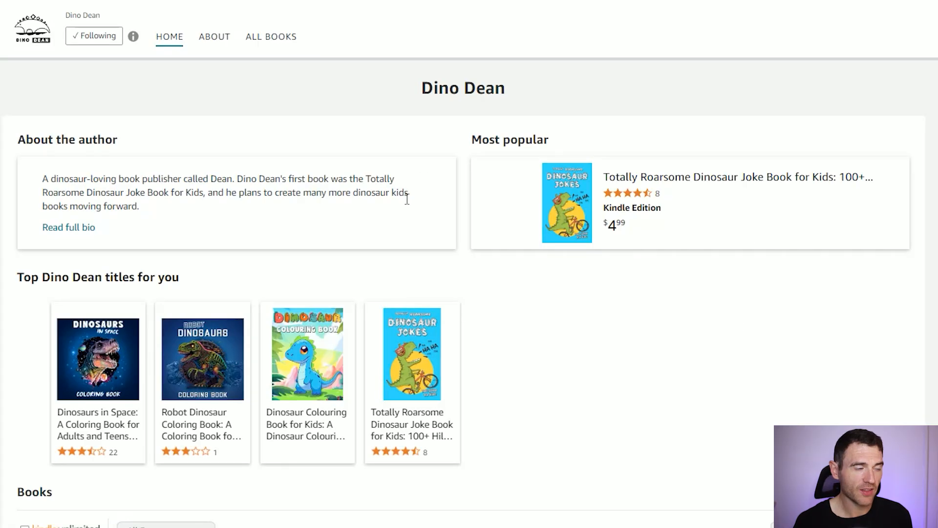
scroll(582, 198, "down", 8)
scroll(698, 205, "down", 20)
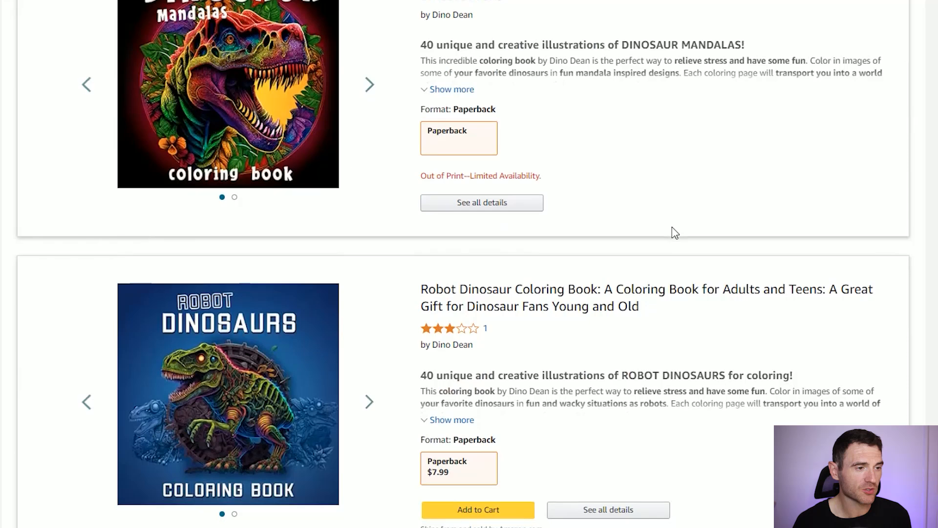
scroll(674, 232, "up", 20)
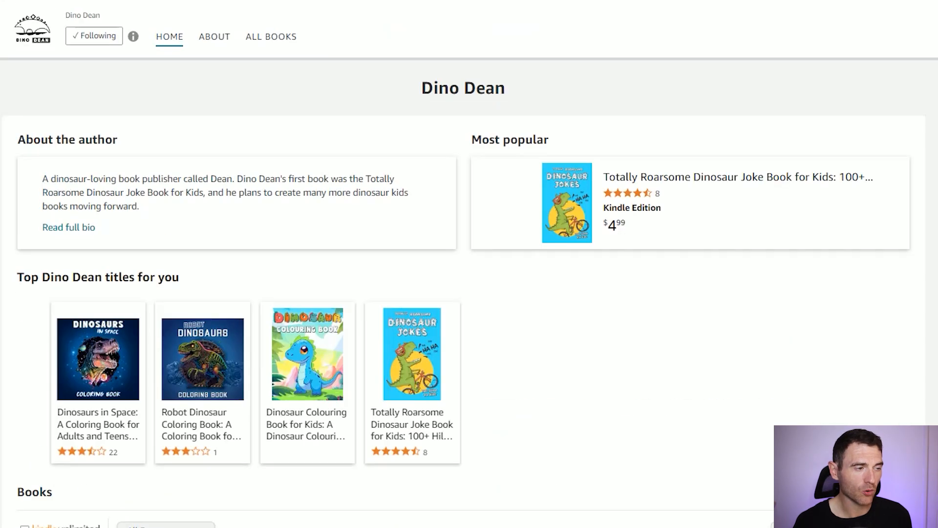
- Switch the author landing page to All Books and preview that page in a new tab
key("ctrl+shift+Tab")
left_click(420, 360)
left_click(386, 376)
right_click(523, 362)
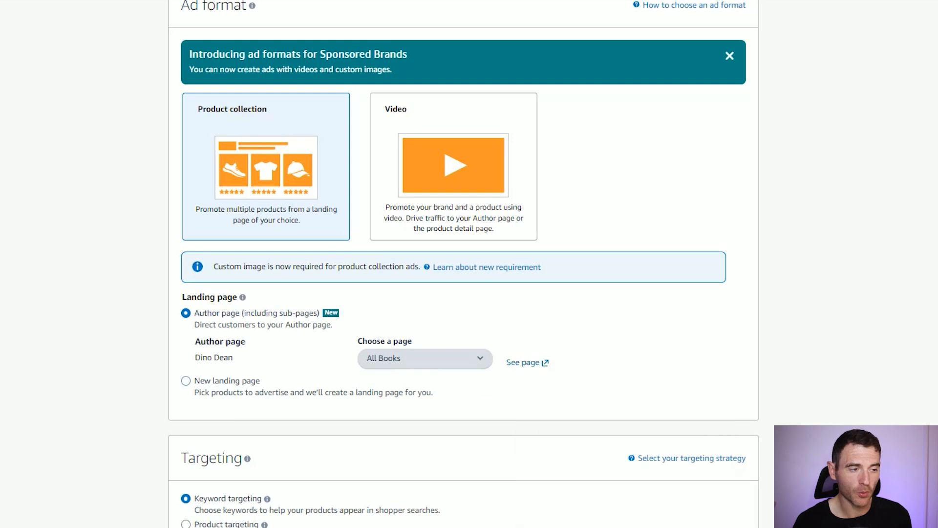
key("ctrl+Tab")
scroll(936, 378, "down", 2)
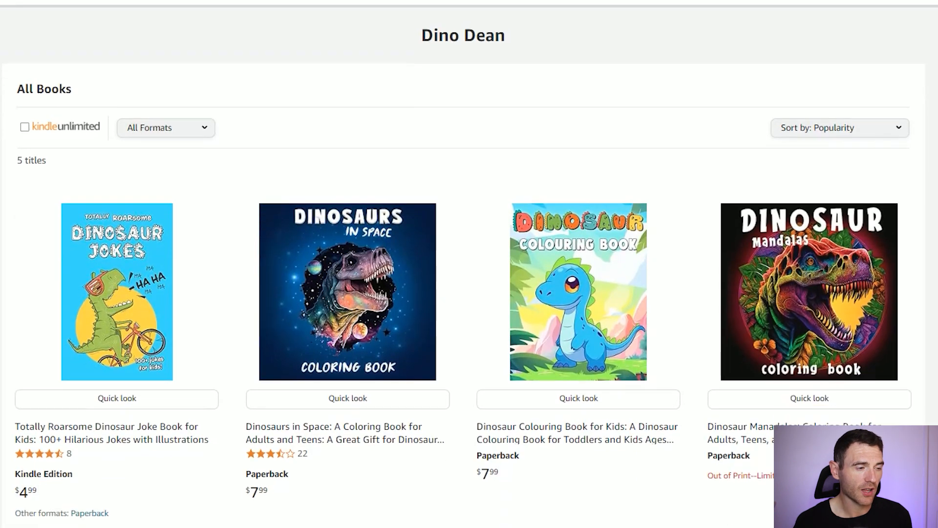
scroll(934, 380, "down", 1)
scroll(933, 380, "up", 3)
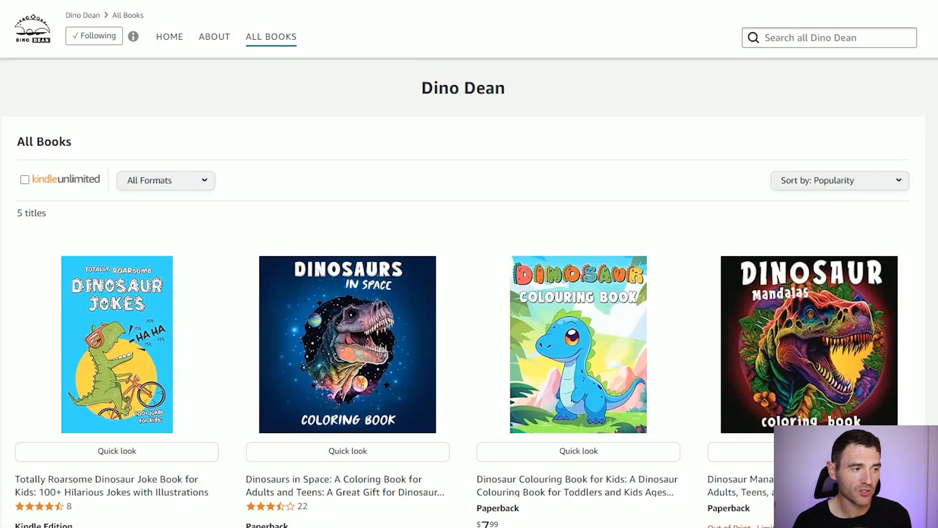
- Choose a new landing page and add the $6.99 Totally Roarsome Dinosaur Joke Book, Dinosaurs in Space and Dinosaur Colouring Book for Kids
key("ctrl+shift+Tab")
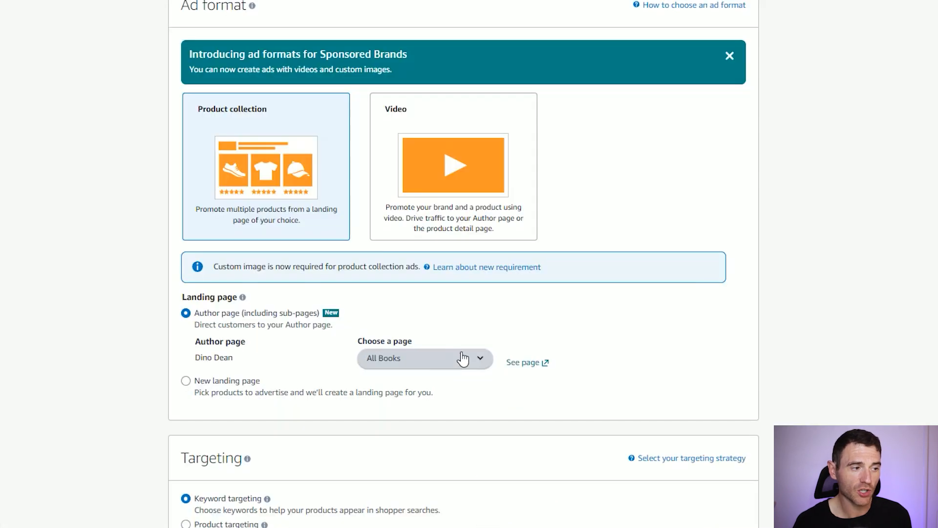
left_click(231, 383)
scroll(366, 347, "down", 3)
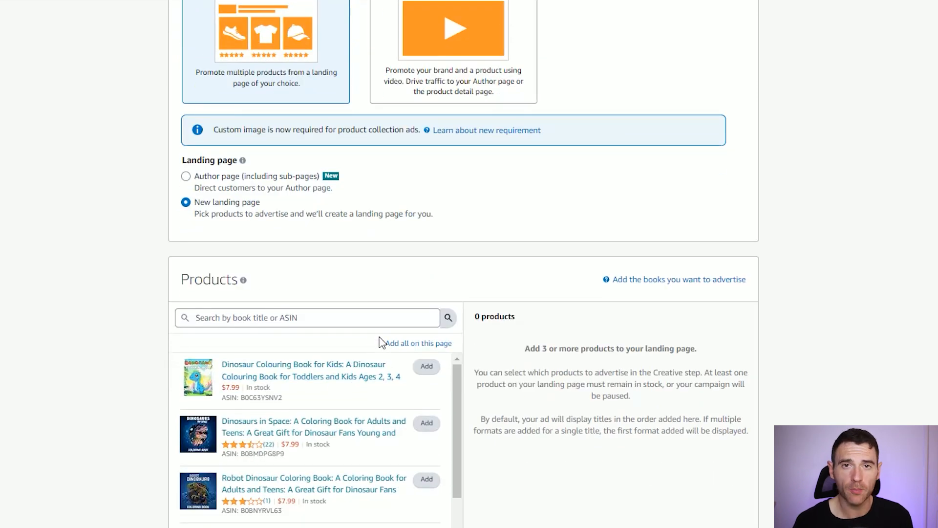
scroll(411, 280, "down", 1)
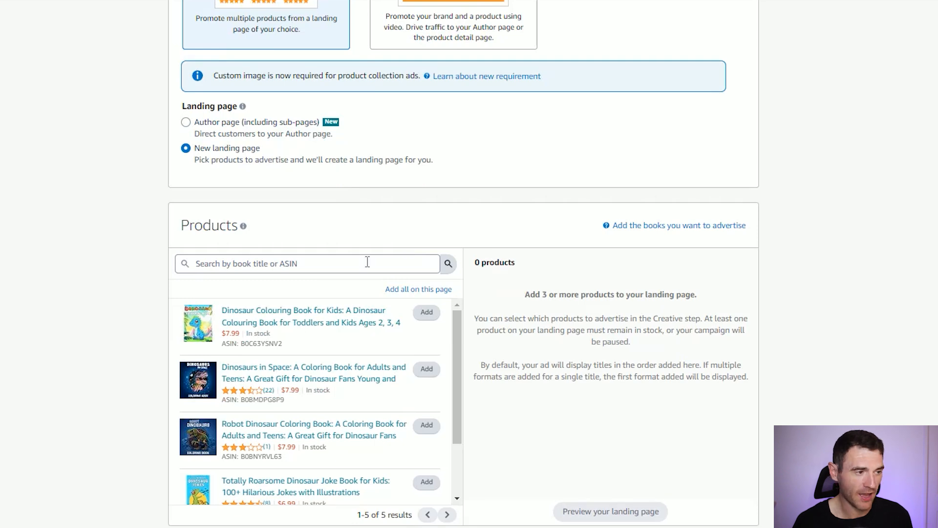
scroll(381, 313, "down", 1)
scroll(379, 361, "up", 1)
scroll(379, 364, "down", 1)
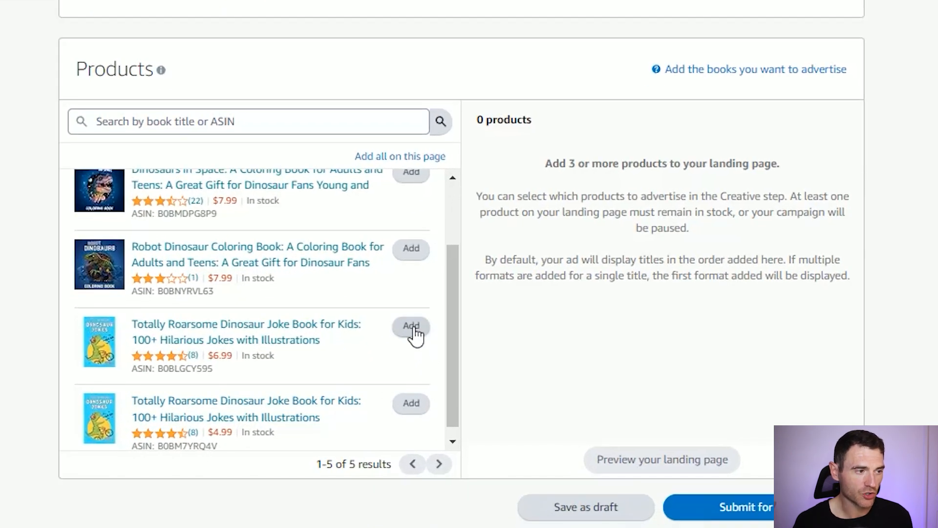
left_click(413, 336)
left_click(416, 269)
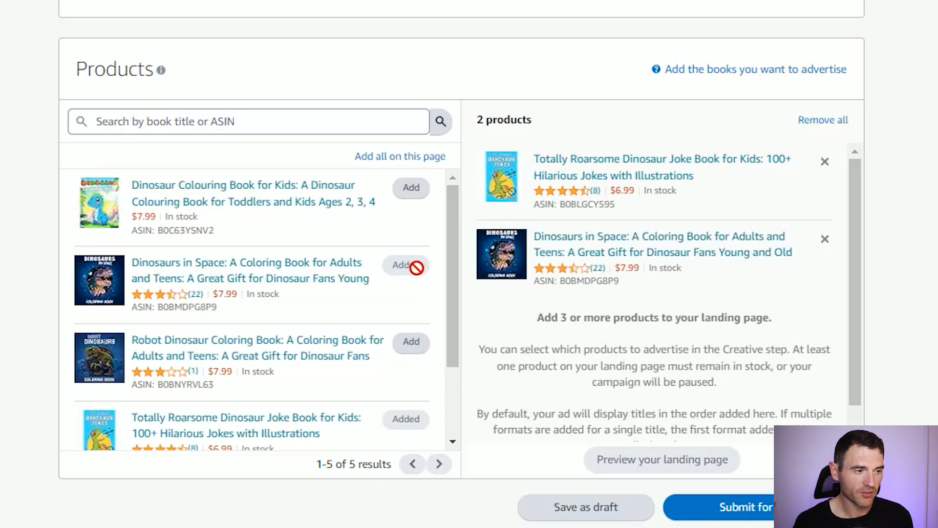
scroll(418, 293, "up", 2)
left_click(408, 282)
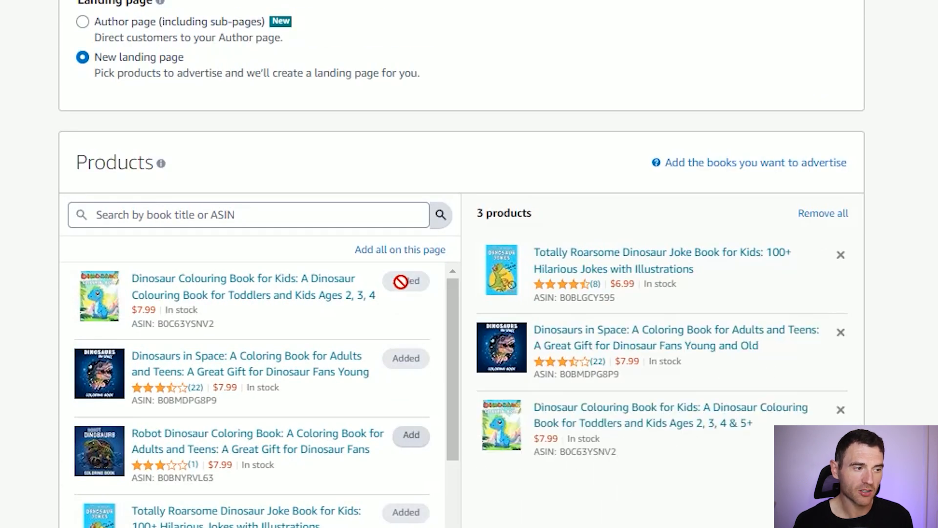
- Preview the new landing page and look through the details of the advertised books
scroll(600, 350, "down", 1)
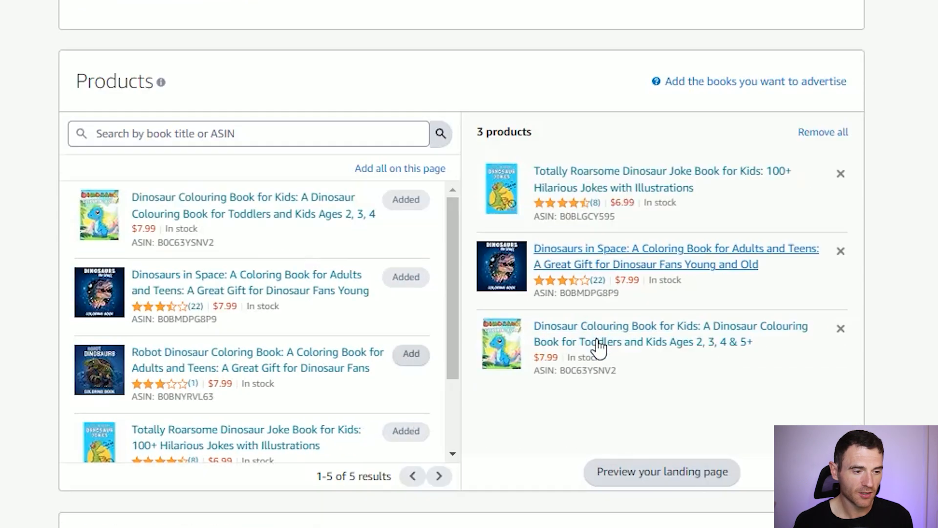
left_click(605, 462)
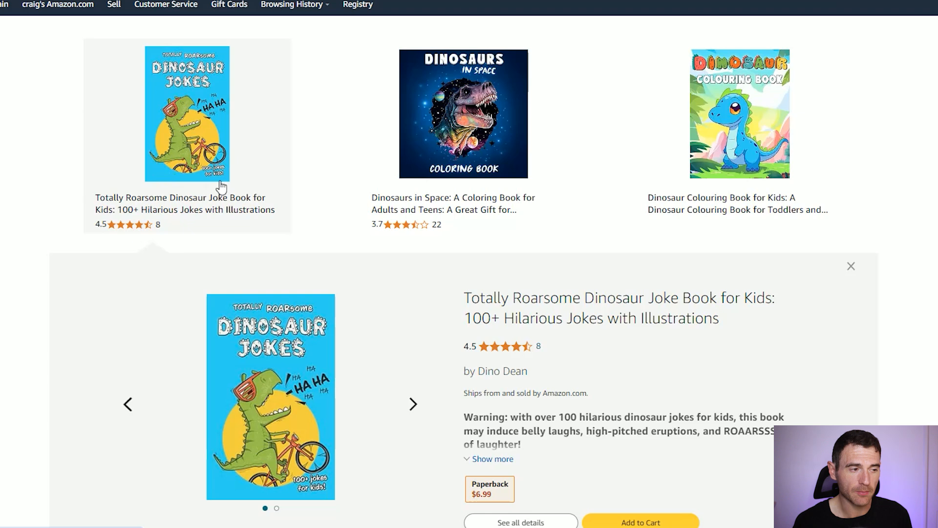
left_click(447, 132)
scroll(507, 174, "down", 1)
left_click(762, 117)
left_click(492, 112)
scroll(243, 104, "down", 2)
scroll(240, 107, "up", 3)
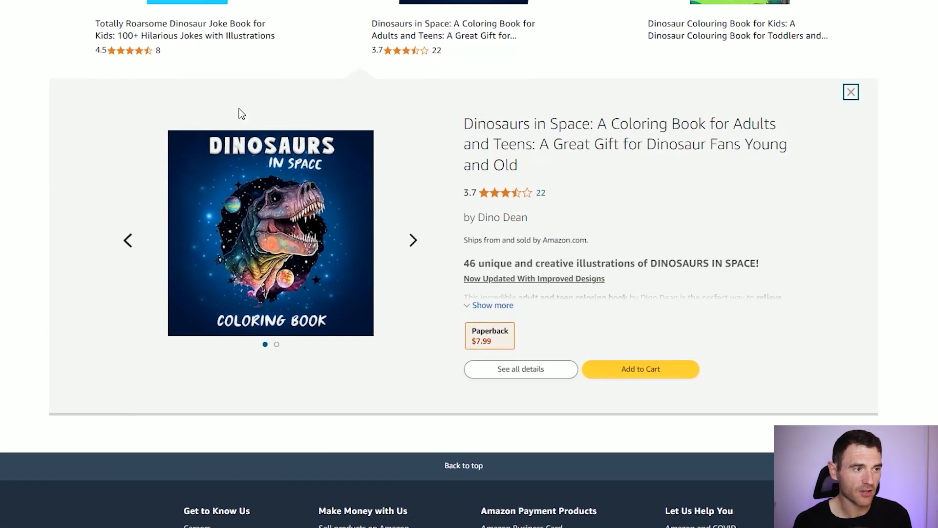
left_click(230, 109)
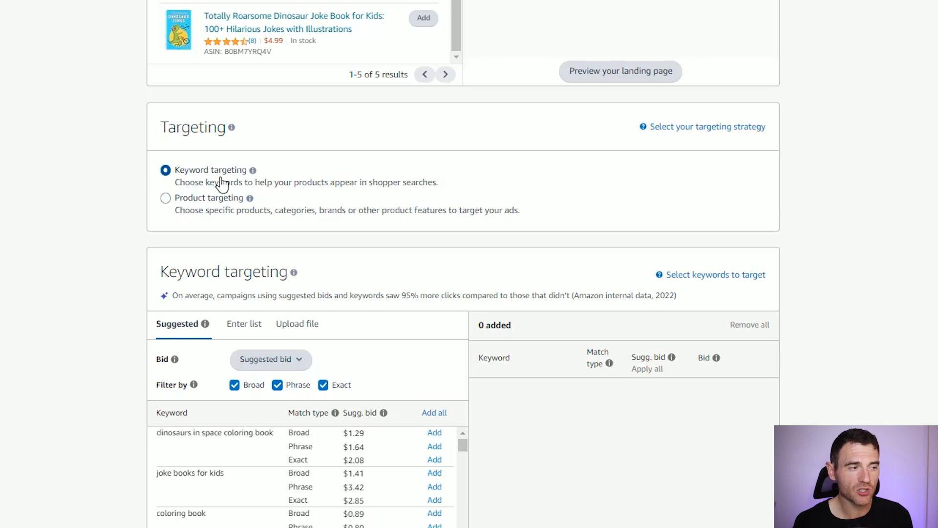
- Look at the product targeting options, return to keyword targeting and open the manual keyword list entry
left_click(229, 201)
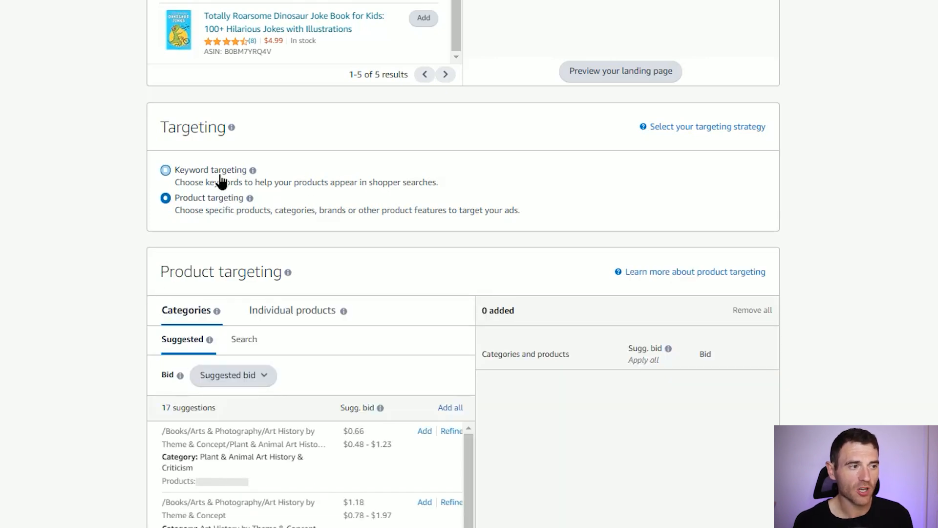
left_click(221, 176)
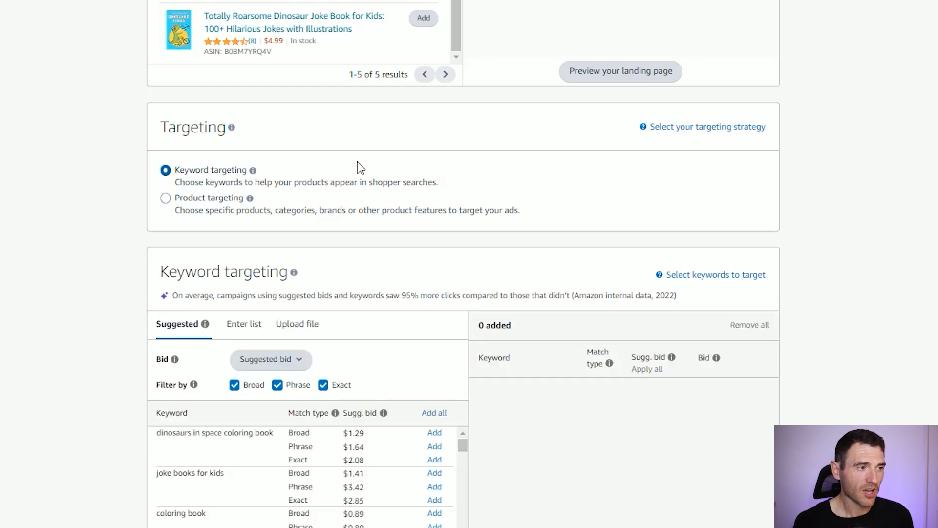
scroll(400, 155, "down", 5)
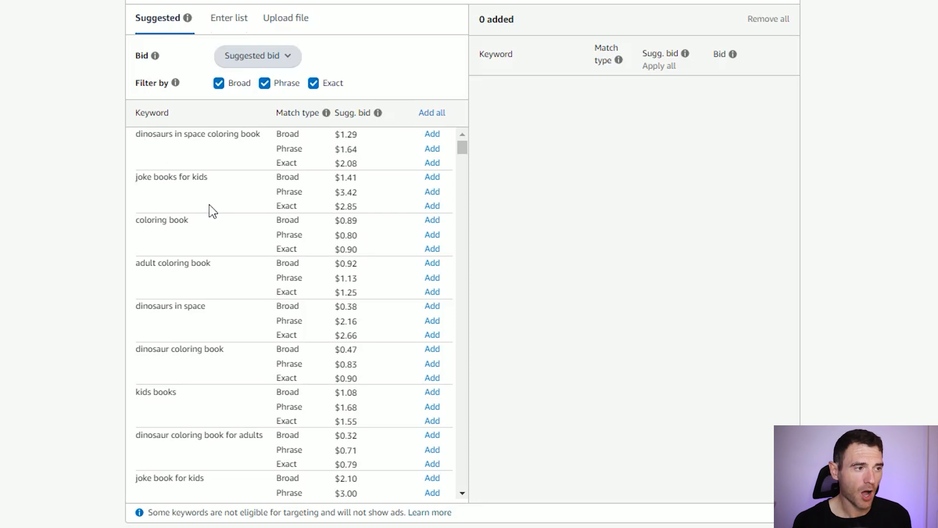
left_click(229, 108)
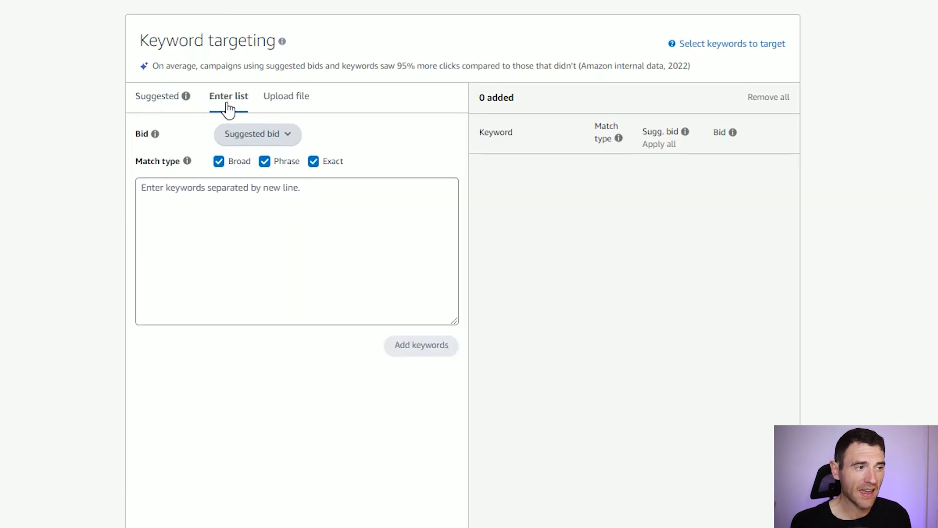
- Enter the keywords dinosaur books for kids, dinosaur books for children and dinosaur activity book for kids, and read the match type explanations
type("dinosaur books for kids dinosaur books for children dinosaur activity book for kids")
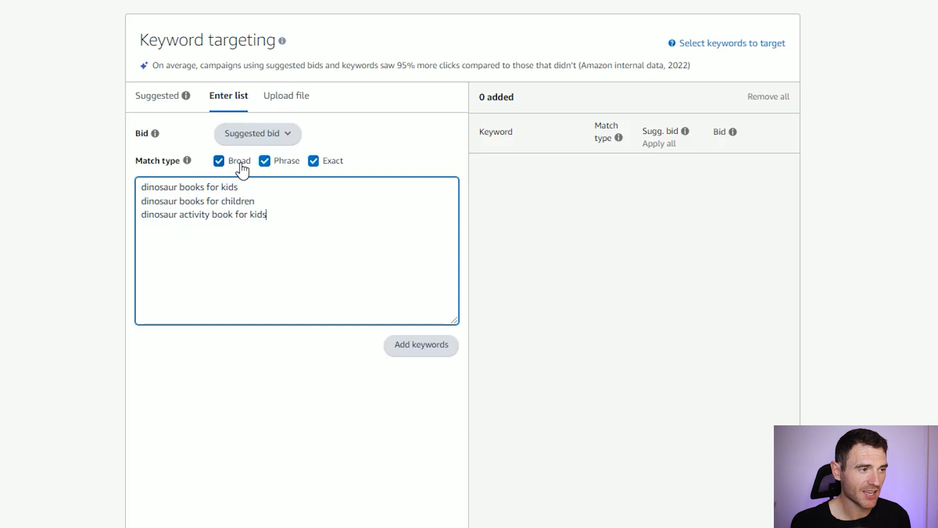
left_click(188, 163)
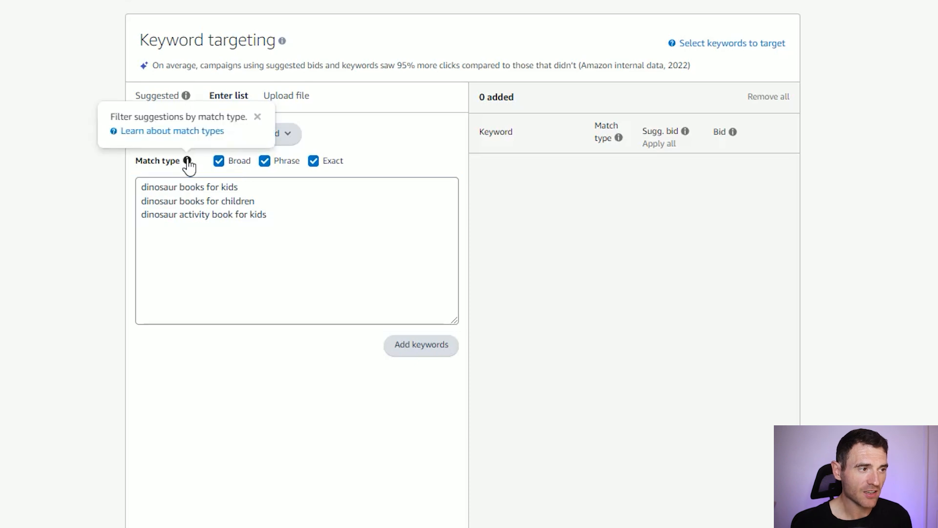
left_click(189, 131)
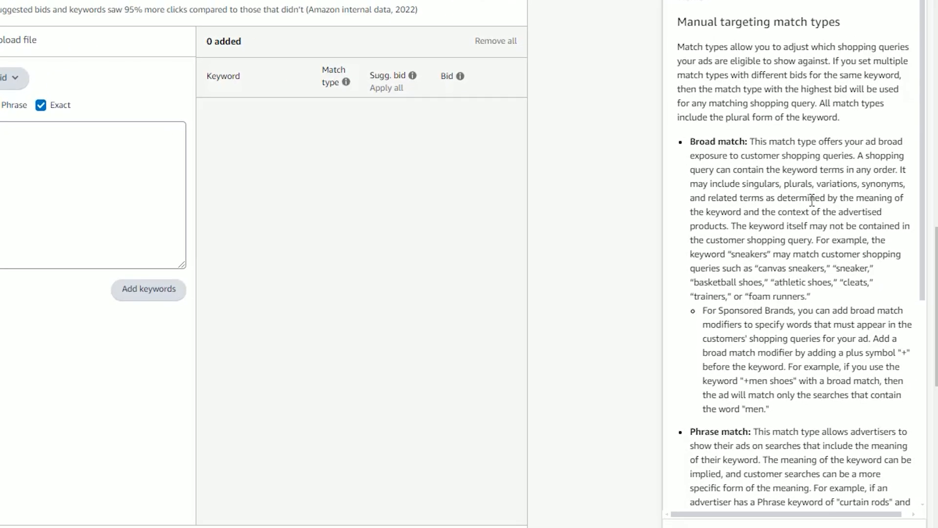
scroll(817, 203, "down", 2)
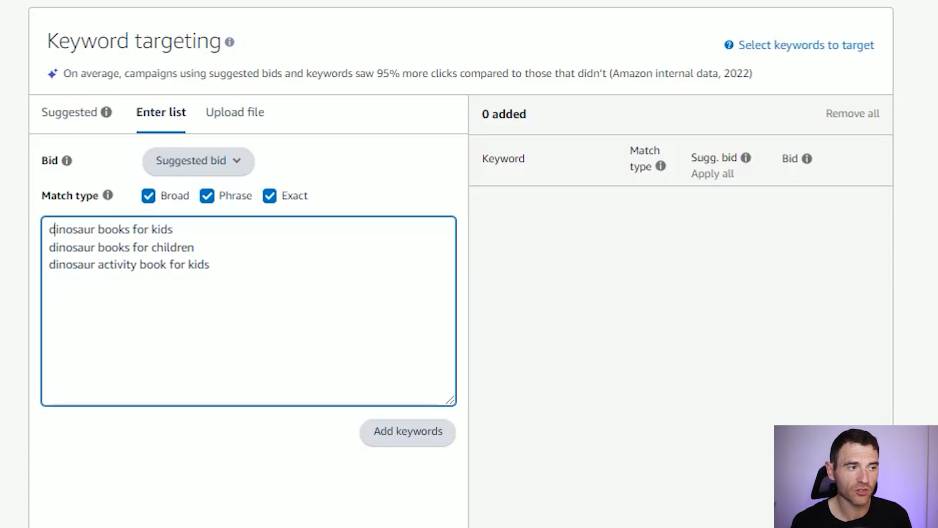
- Try adding the three keywords as broad, phrase and exact match at suggested bids, and remove all added keywords
key("shift+End")
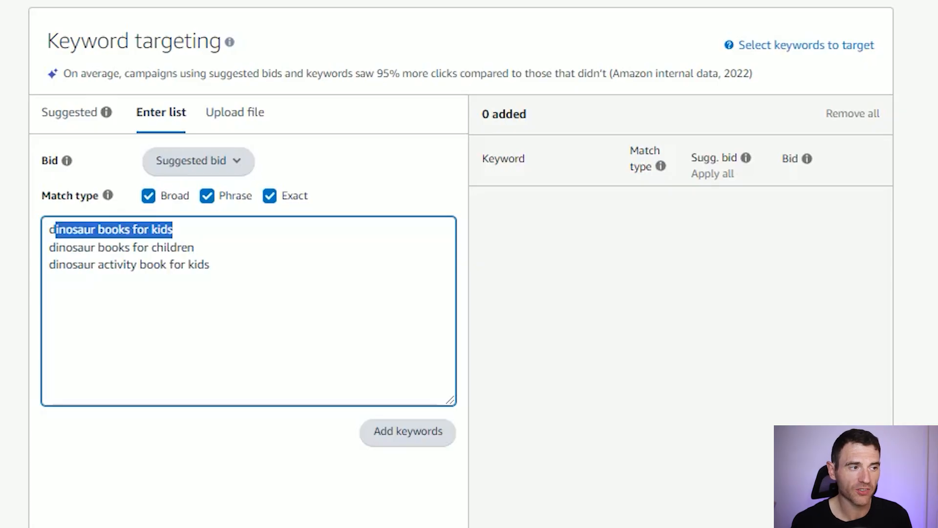
left_click(198, 226)
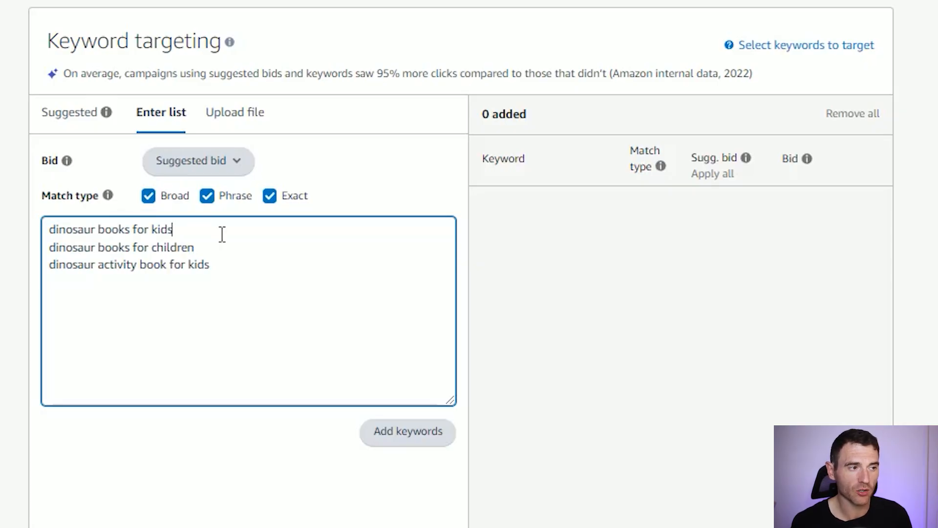
key("shift+Down")
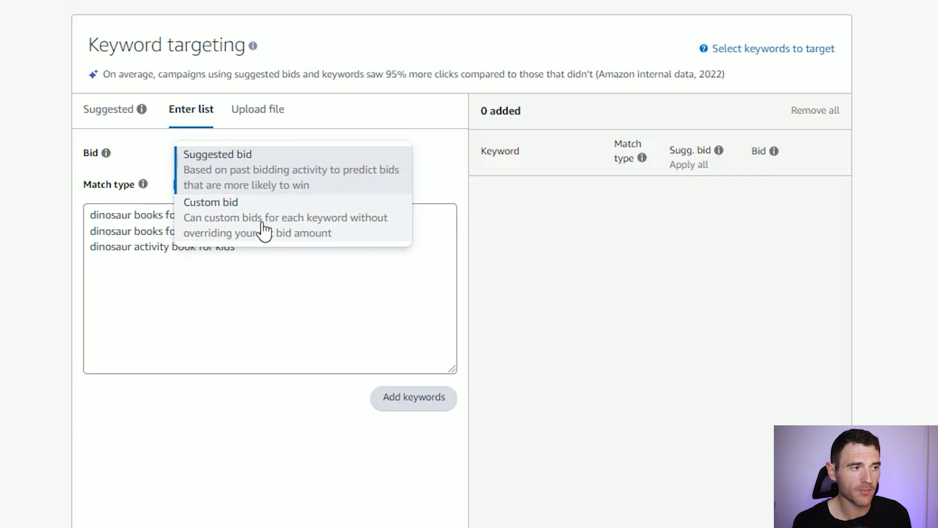
left_click(272, 183)
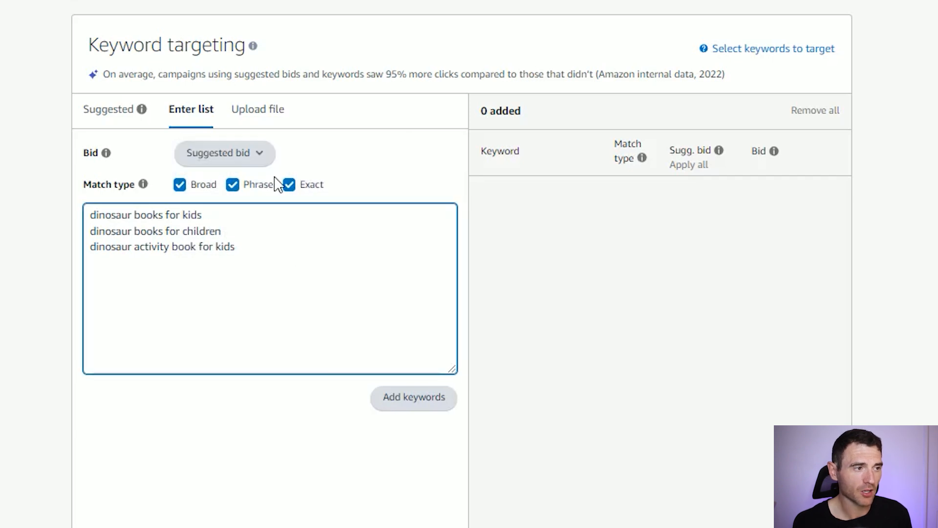
left_click_drag(298, 245, 73, 183)
key("ctrl+c")
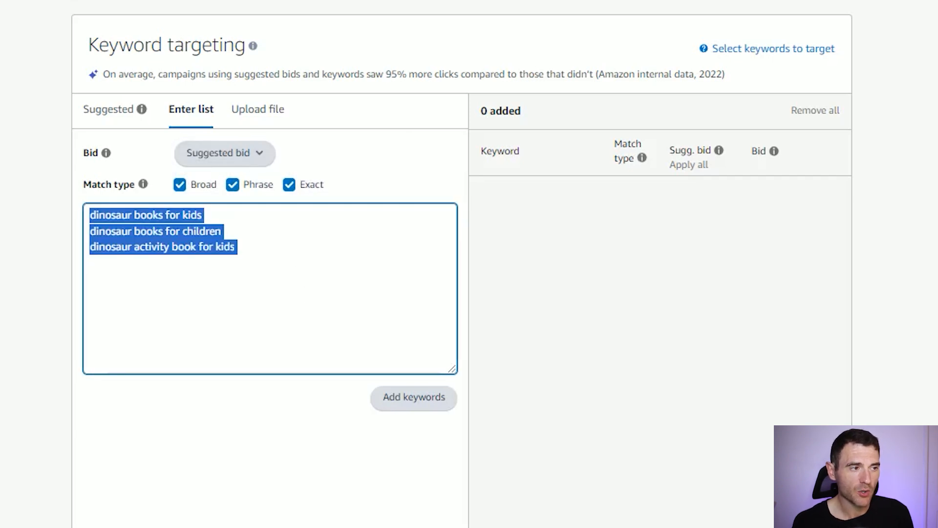
left_click(421, 396)
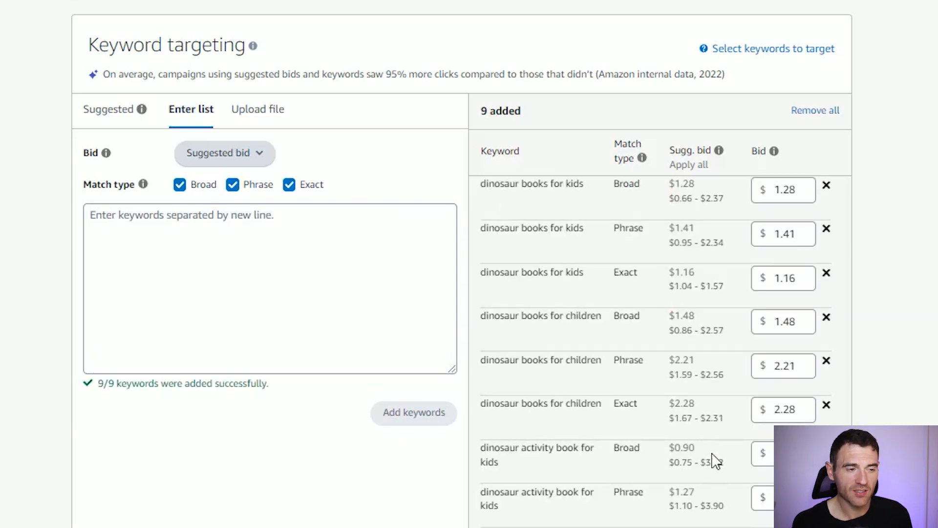
left_click(826, 188)
left_click(815, 110)
- Re-enter the three dinosaur keywords and add them as broad, phrase and exact match with a custom bid of $0.60
left_click(396, 224)
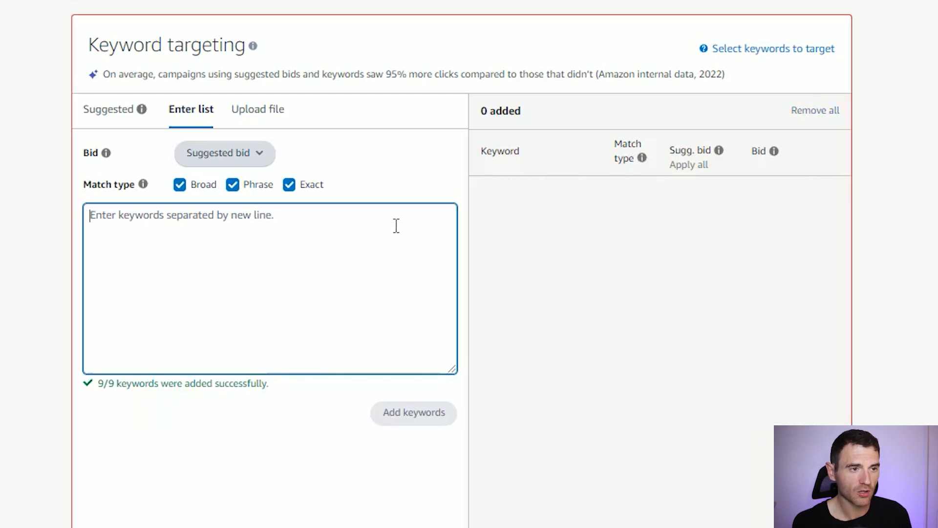
key("ctrl+v")
left_click(300, 295)
left_click(252, 154)
left_click(262, 215)
type("0.60")
left_click(332, 258)
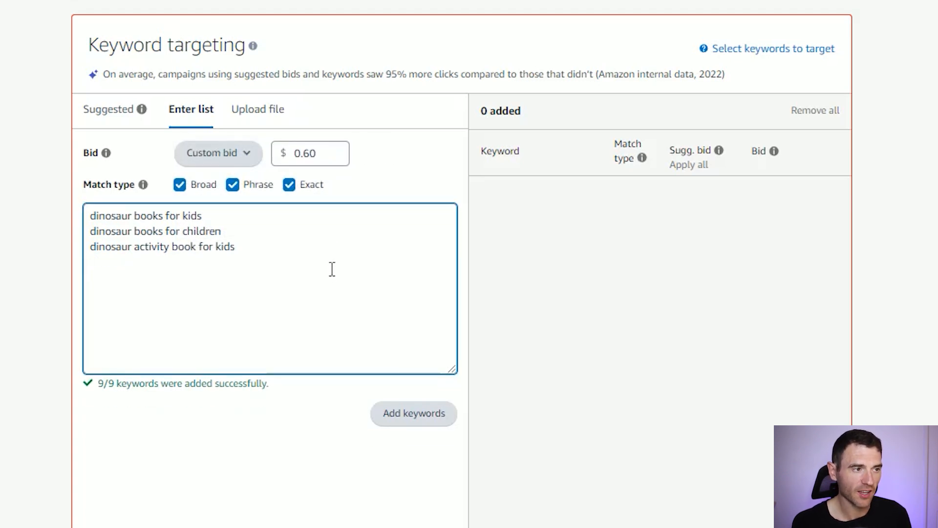
left_click(424, 420)
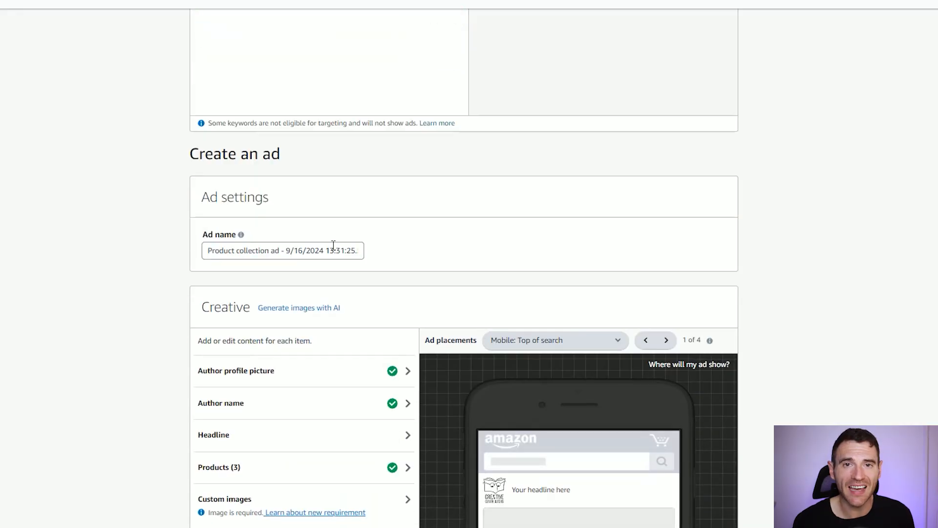
- Name the ad Dino Brand ad and search stock images for dinosaur, choosing the happy blue cartoon dinosaur as author profile picture
scroll(361, 234, "down", 4)
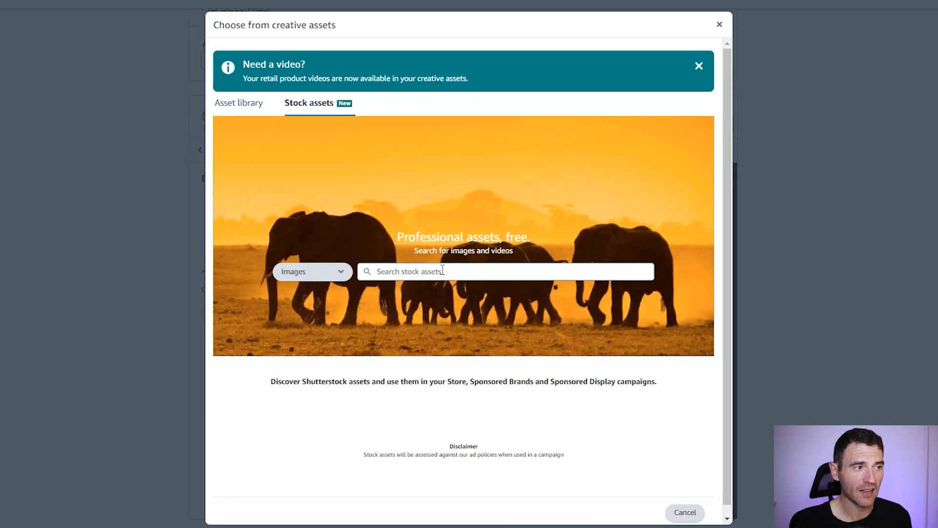
left_click(443, 270)
type("dinosaur")
key("Return")
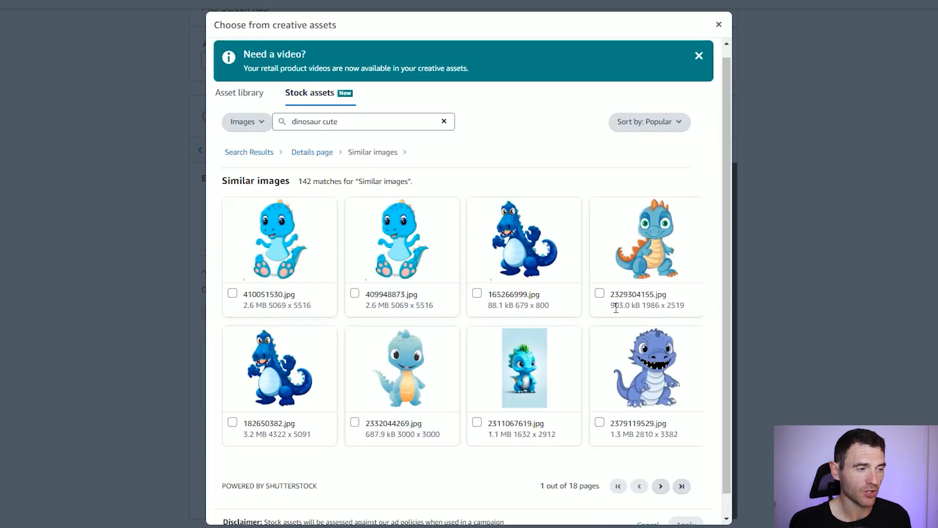
left_click(652, 260)
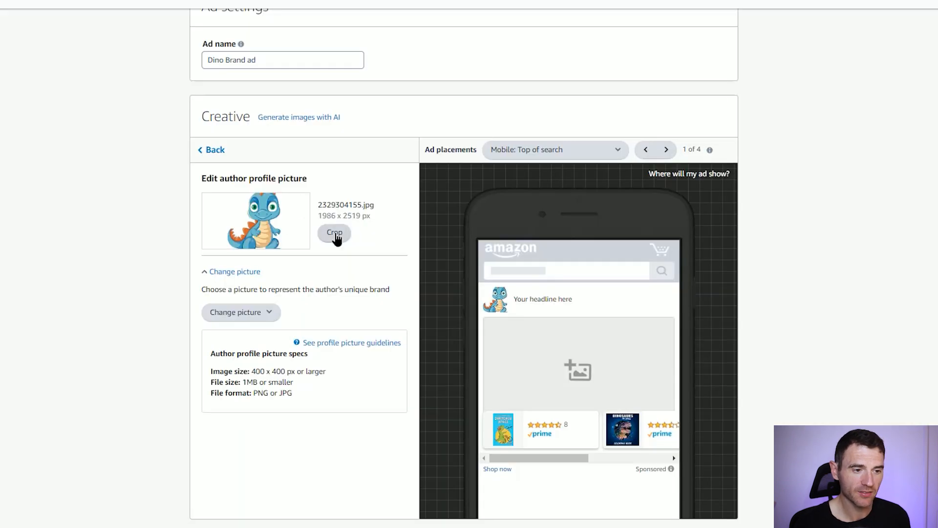
- Crop the author profile picture to a square around the dinosaur's head and torso, and save the crop
left_click(336, 235)
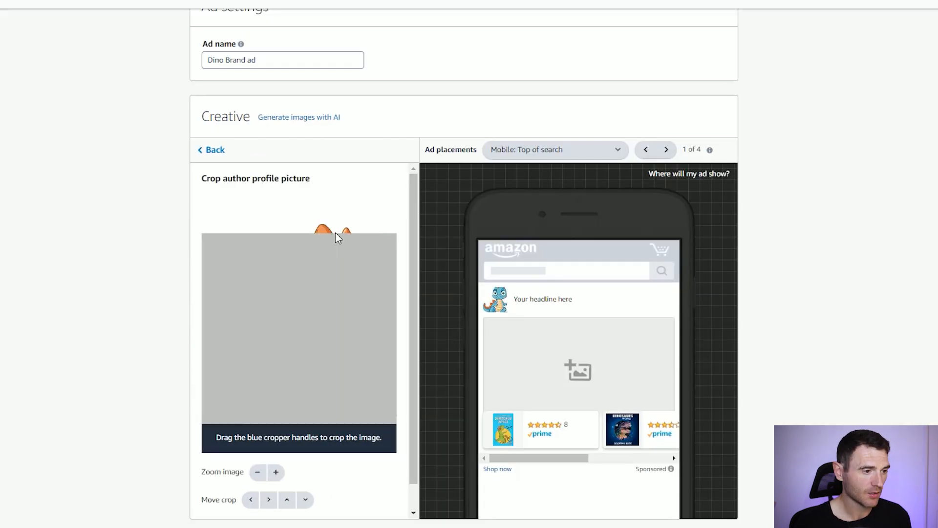
left_click_drag(338, 283, 340, 271)
scroll(349, 383, "down", 1)
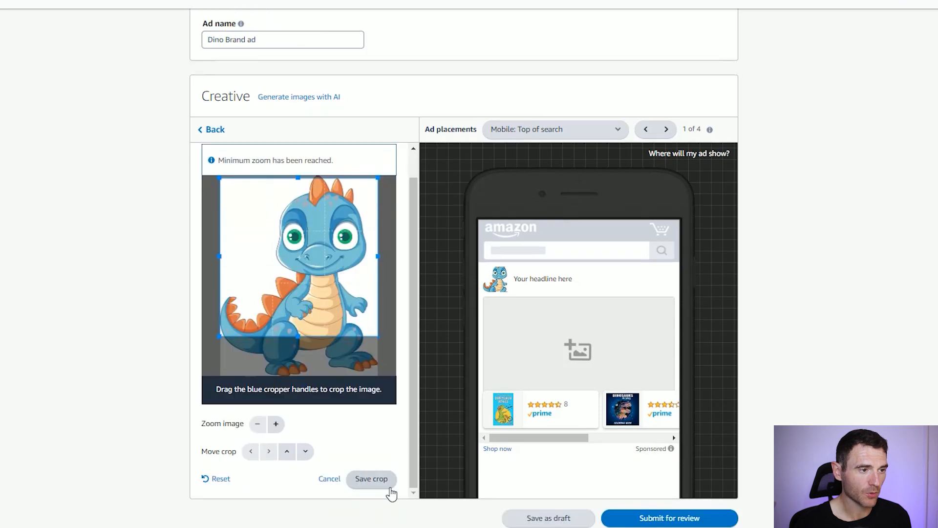
left_click(381, 479)
left_click(206, 136)
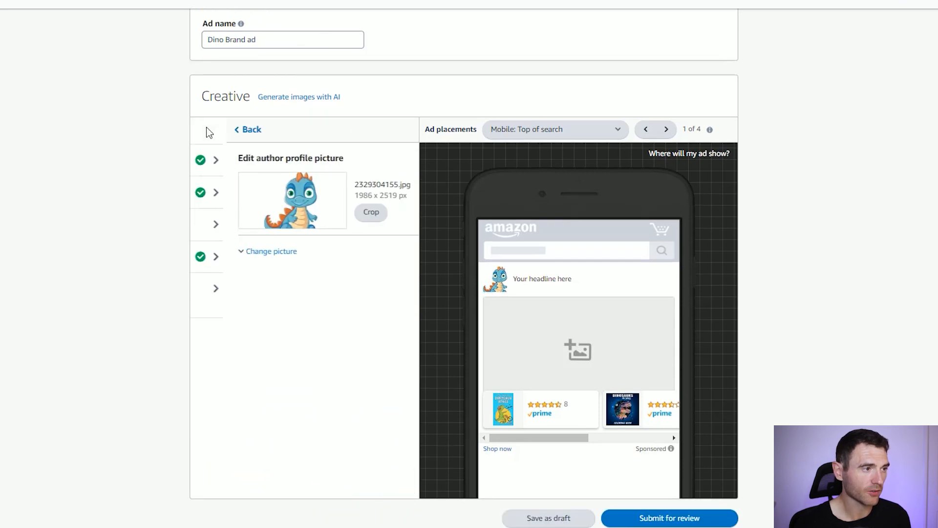
- Check the author name section and set the ad headline to "Totally ROARSOME dinosaur books for kids!"
left_click(278, 201)
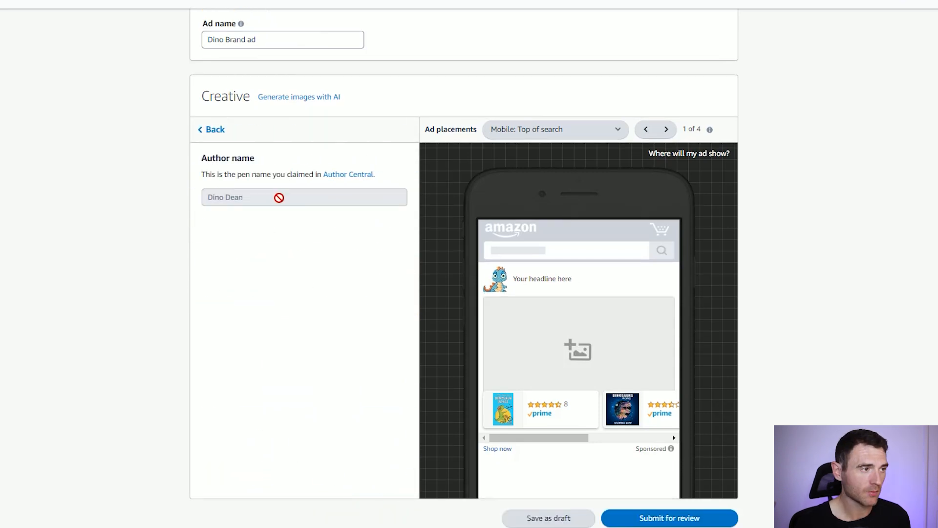
left_click(206, 136)
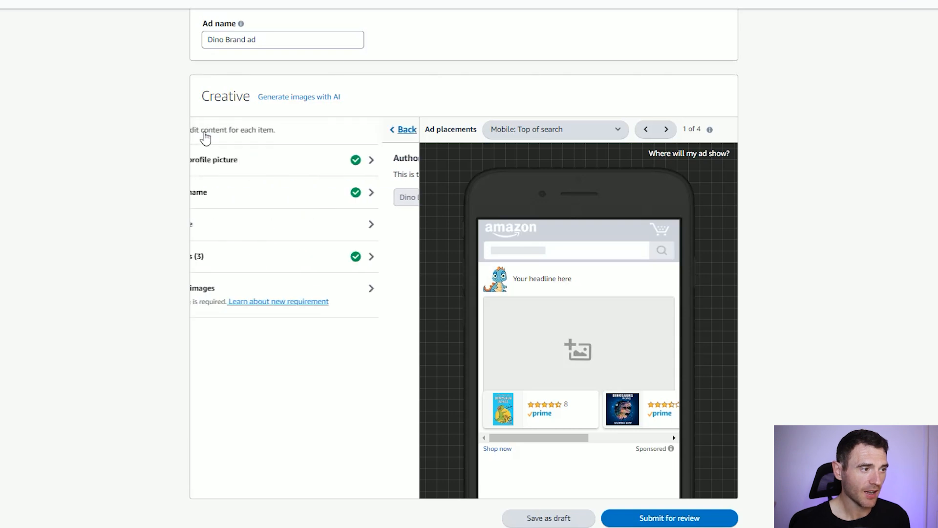
left_click(277, 225)
left_click(287, 230)
type("Totally ROARSOME dinosaur books for kids!")
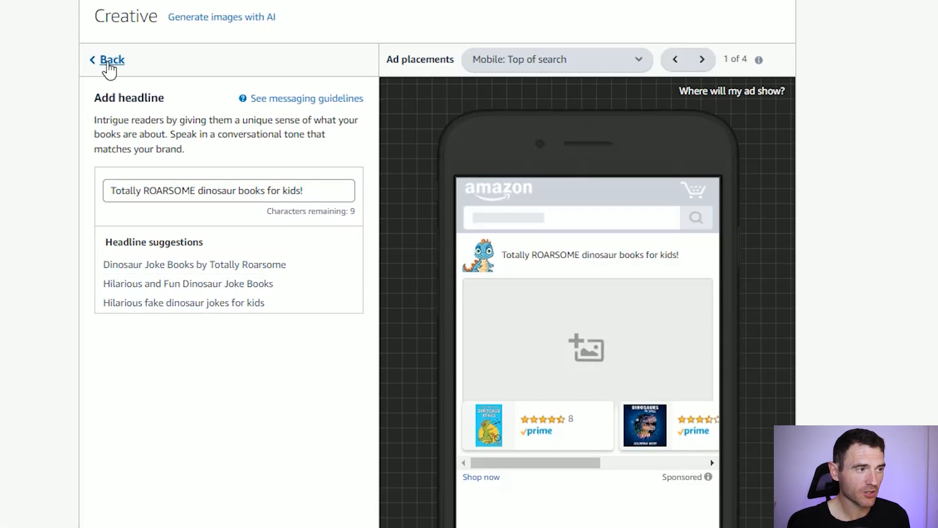
left_click(108, 60)
- Reorder the ad's products so that Dinosaur Colouring Book for Kids comes second, ahead of Dinosaurs in Space
left_click(197, 233)
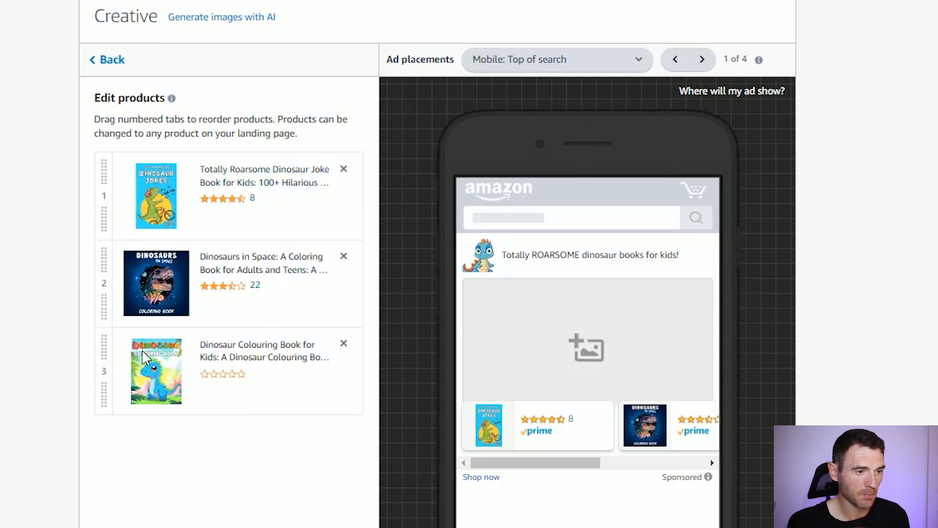
left_click_drag(104, 371, 104, 282)
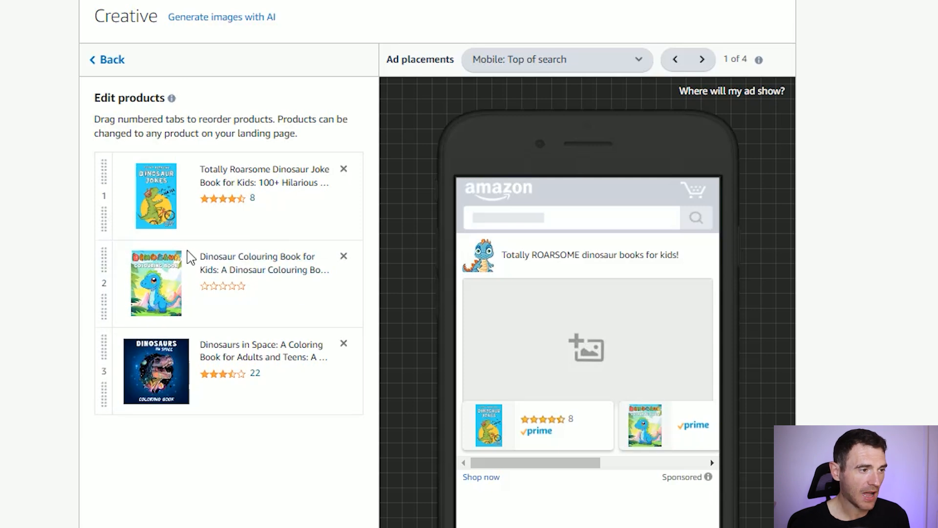
left_click(112, 65)
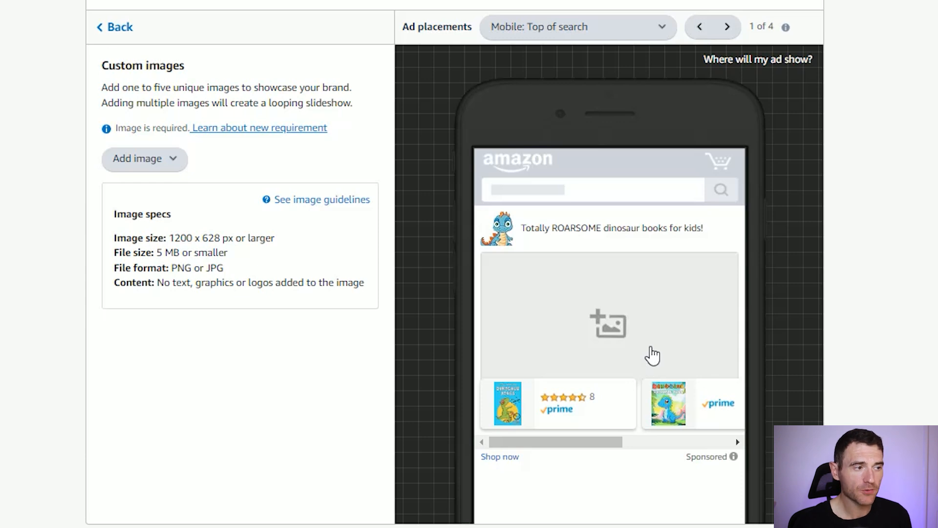
- Read the custom image specs for image size, file format and allowed content
left_click(141, 164)
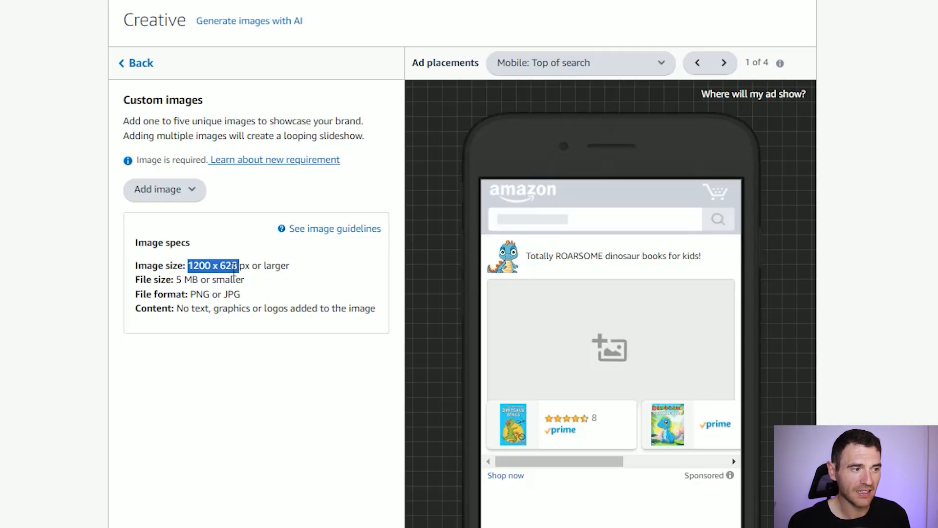
left_click(264, 263)
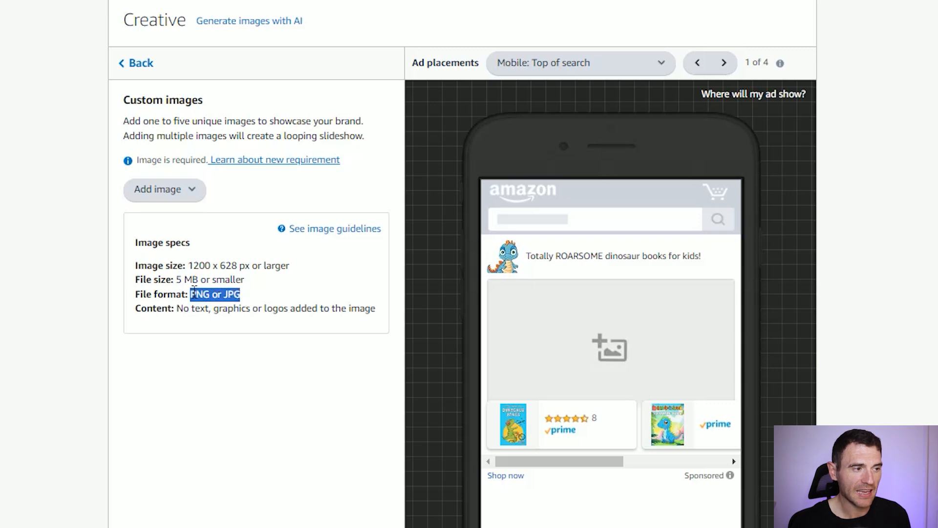
left_click(194, 322)
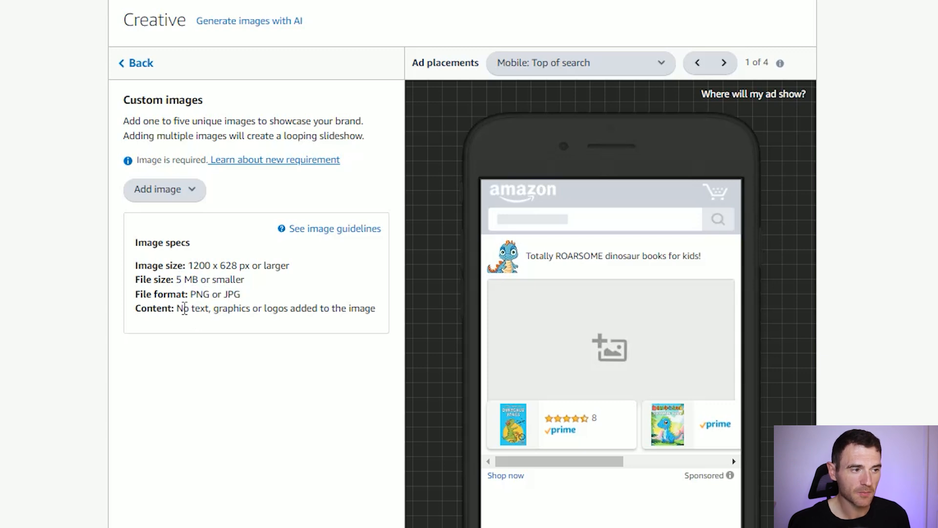
left_click_drag(184, 308, 197, 309)
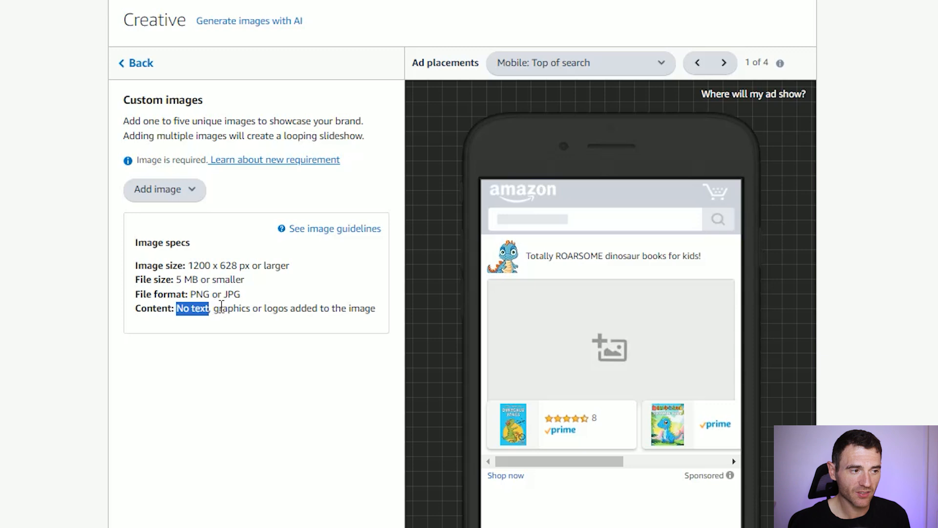
left_click(222, 307)
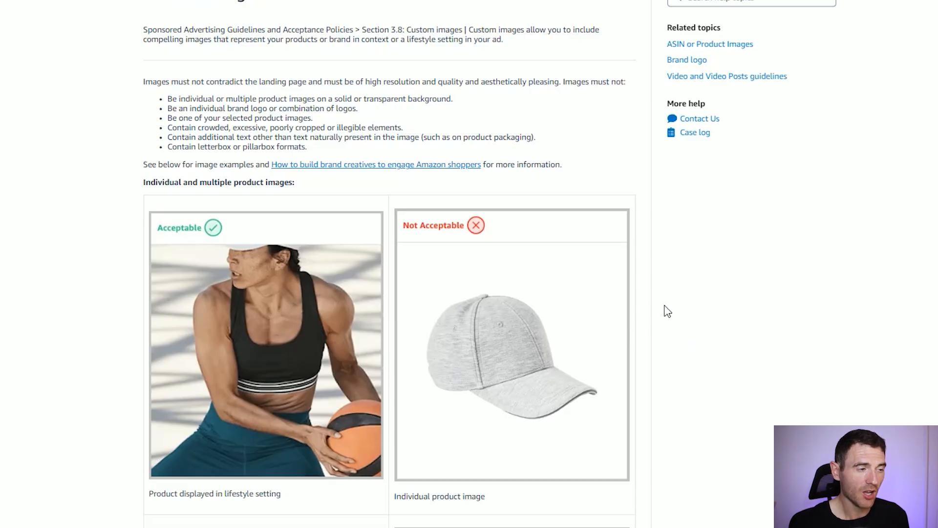
- Look through the custom image guidelines, comparing the acceptable and not acceptable examples down to the letterbox and pillarbox formats
scroll(690, 291, "down", 3)
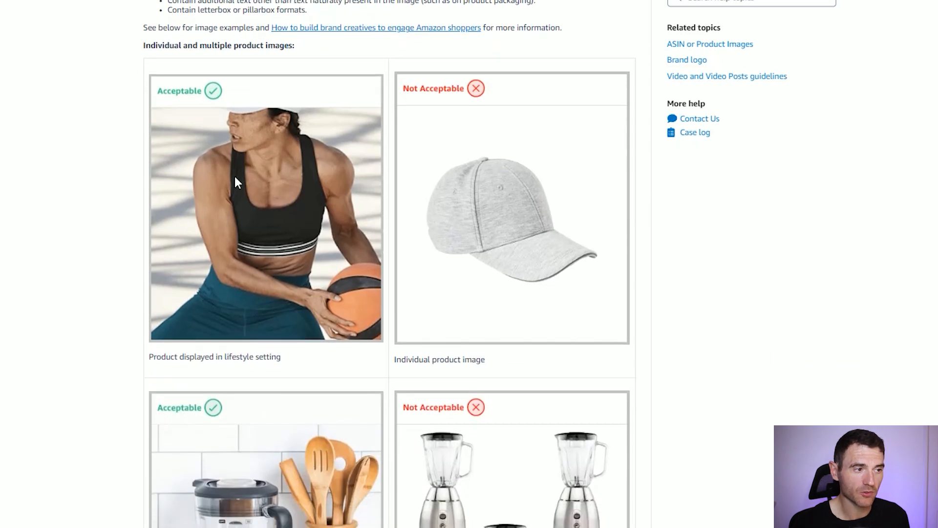
scroll(249, 191, "down", 2)
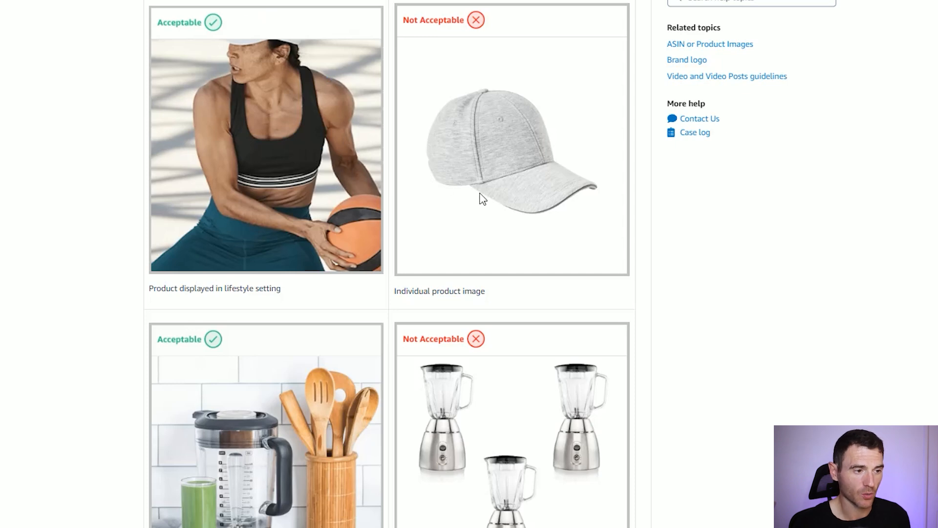
scroll(518, 117, "down", 5)
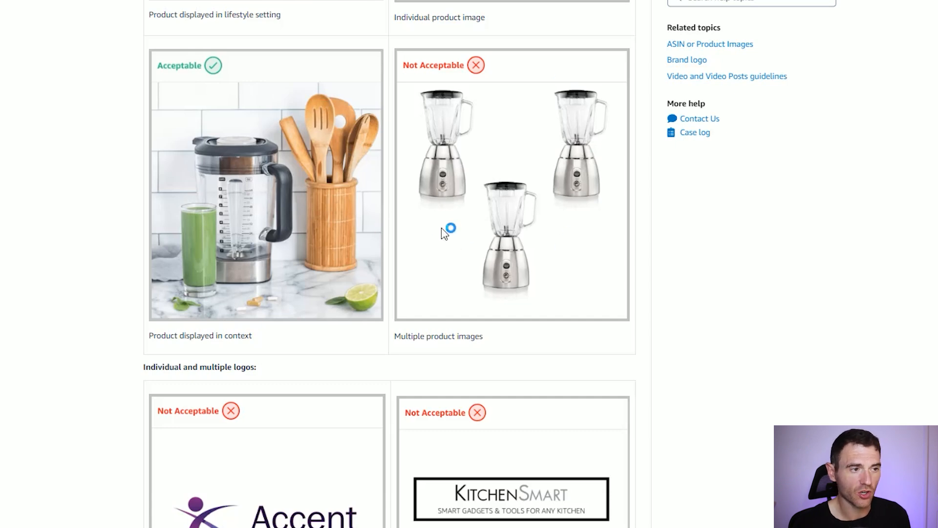
scroll(449, 220, "down", 6)
left_click(312, 181)
scroll(476, 111, "down", 6)
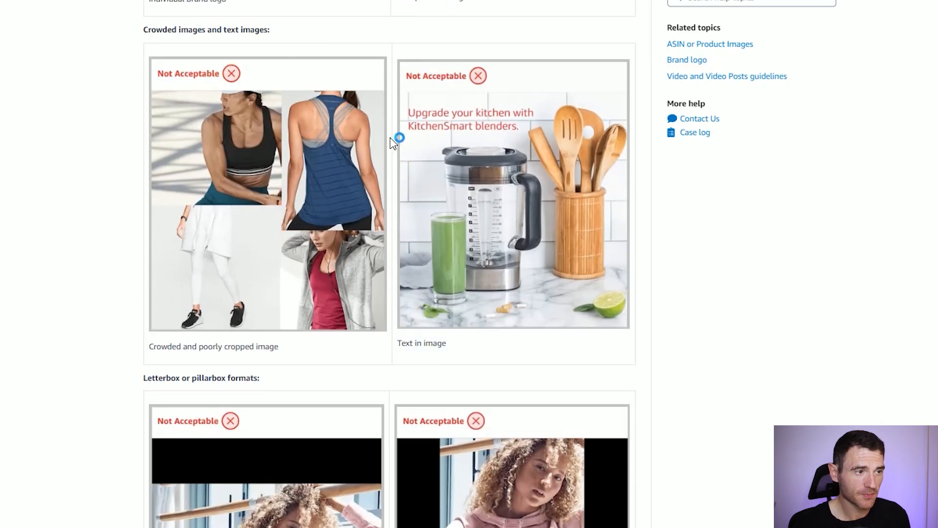
scroll(395, 142, "down", 2)
scroll(557, 49, "down", 3)
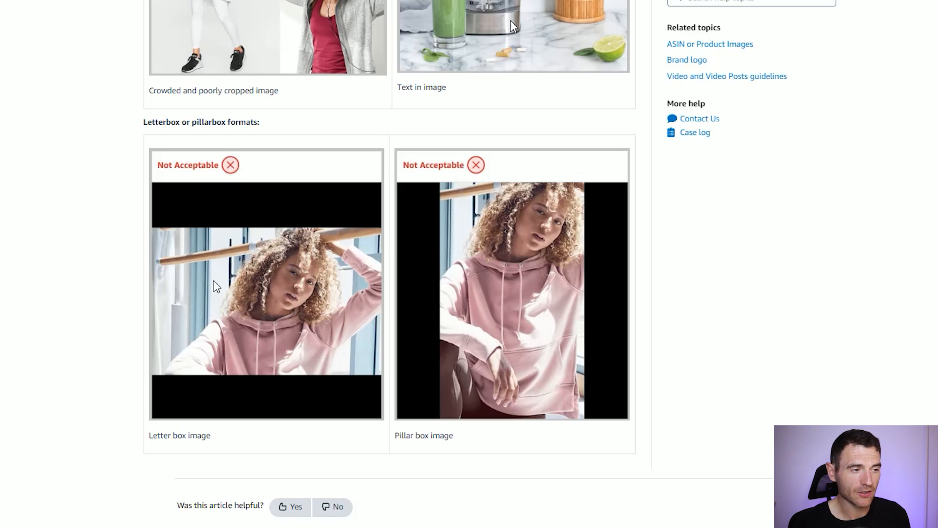
- Look back over the not acceptable examples of crowded images and images containing text in the custom image guidelines
scroll(398, 264, "up", 20)
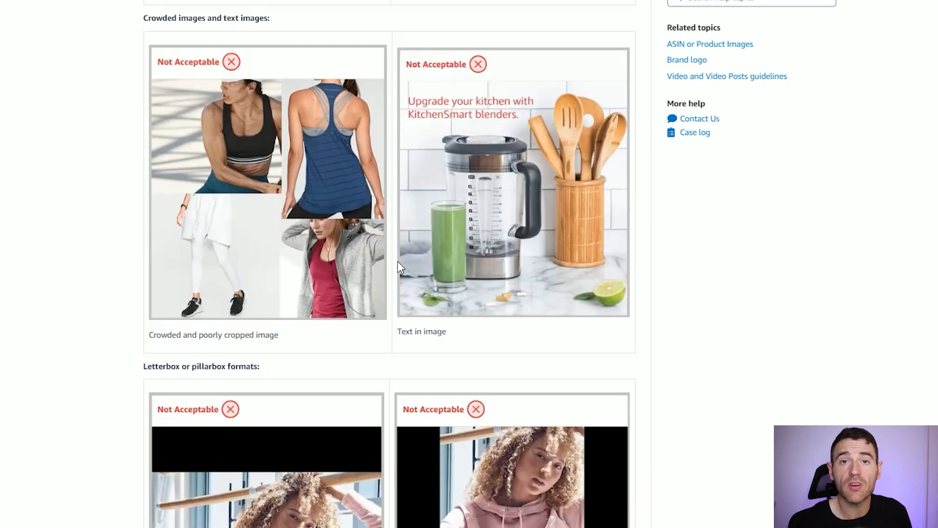
scroll(398, 266, "up", 1)
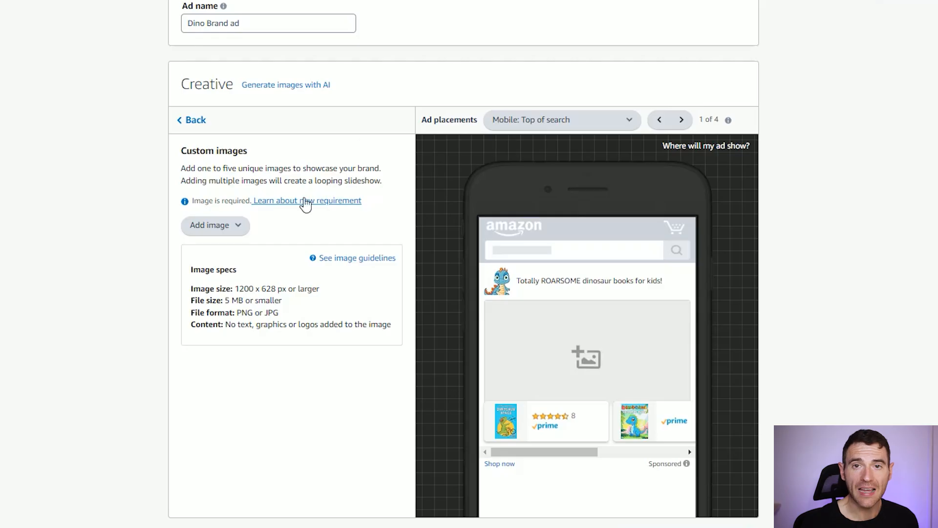
- Move the custom image's focal point slightly lower between the two children in dinosaur costumes and preview the additional aspect ratios
left_click(234, 229)
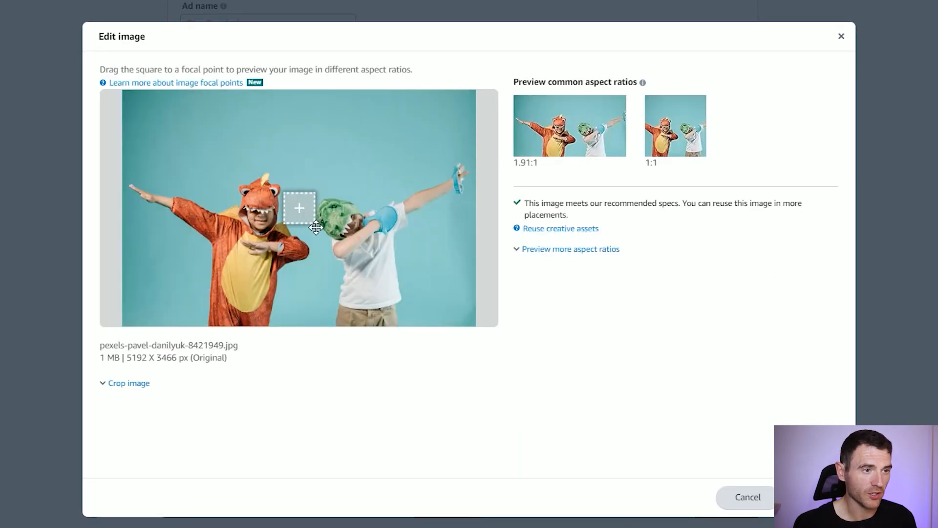
left_click_drag(315, 220, 302, 241)
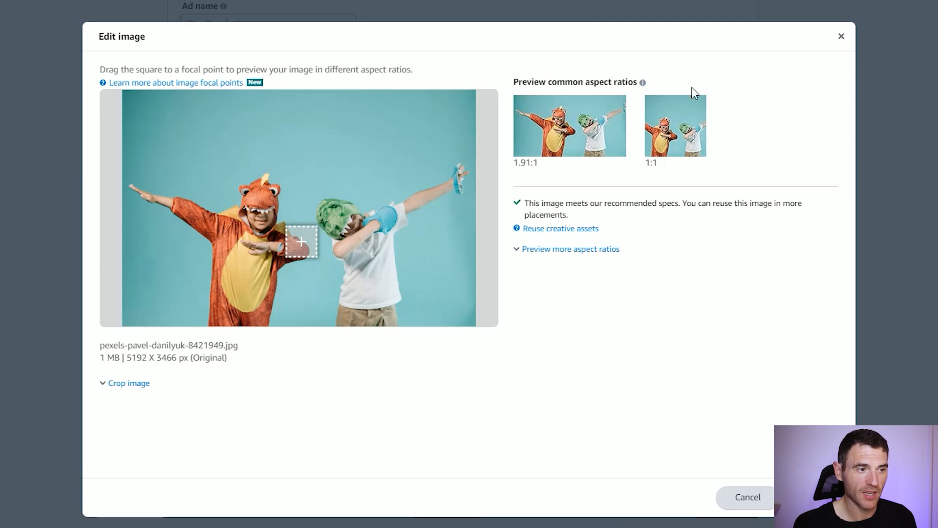
left_click(571, 249)
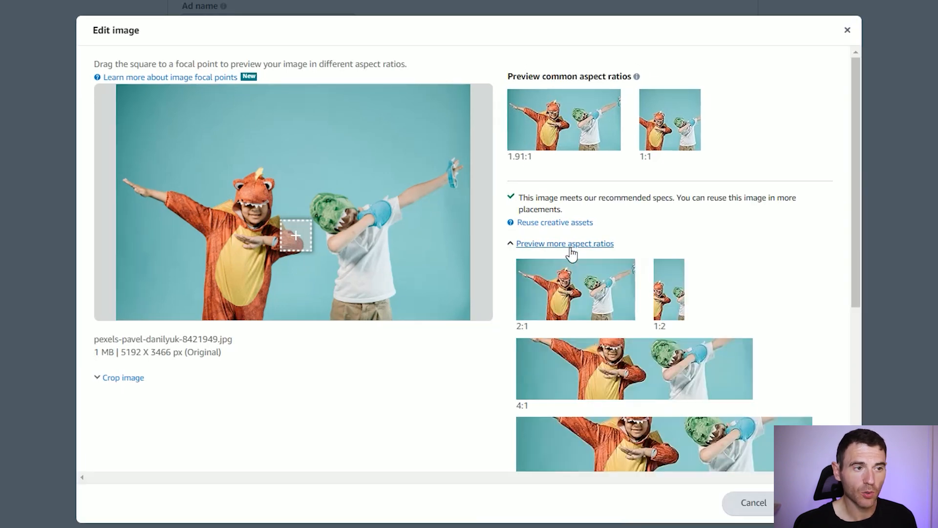
scroll(718, 226, "down", 4)
scroll(640, 194, "up", 2)
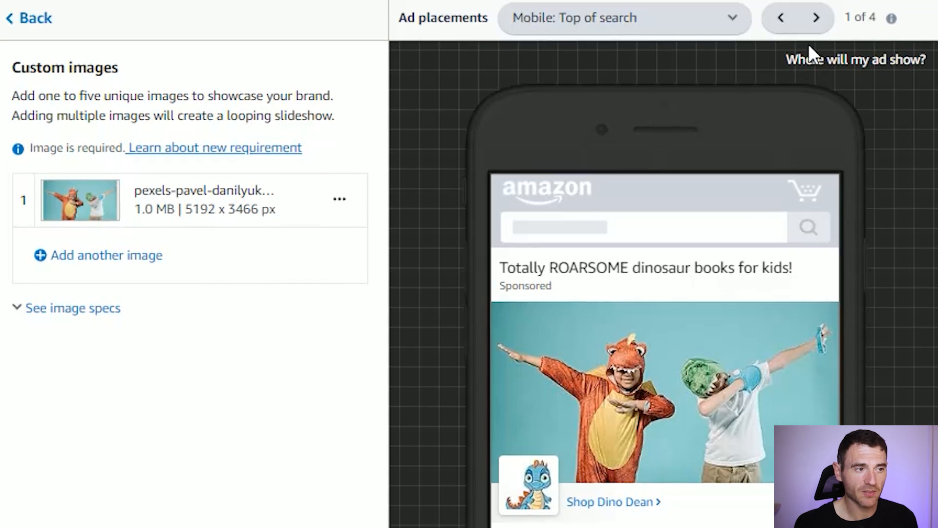
- Switch the ad preview from mobile to the desktop top of search placement
left_click(706, 21)
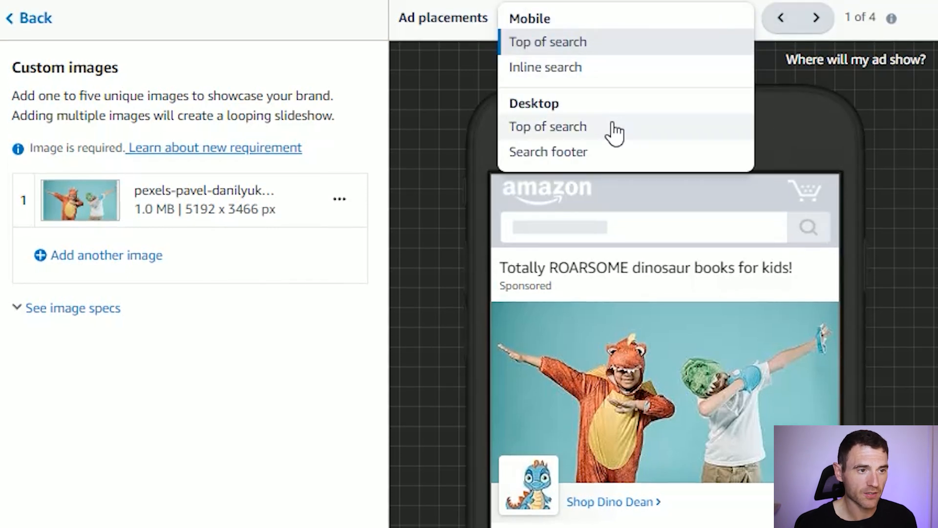
left_click(931, 215)
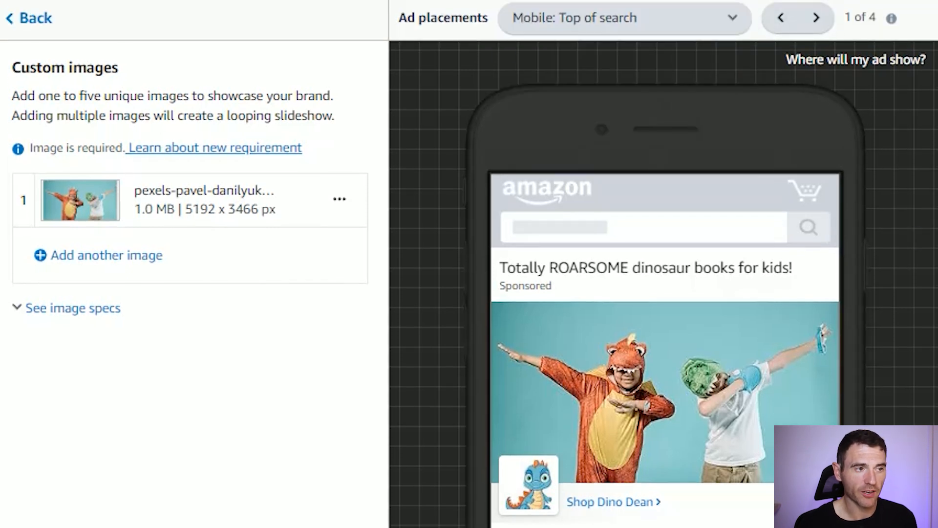
left_click(620, 28)
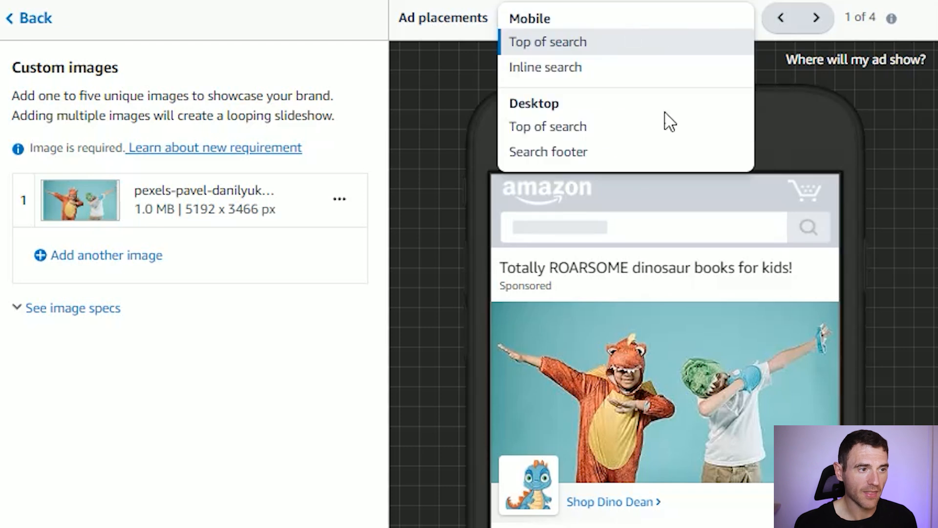
left_click(610, 129)
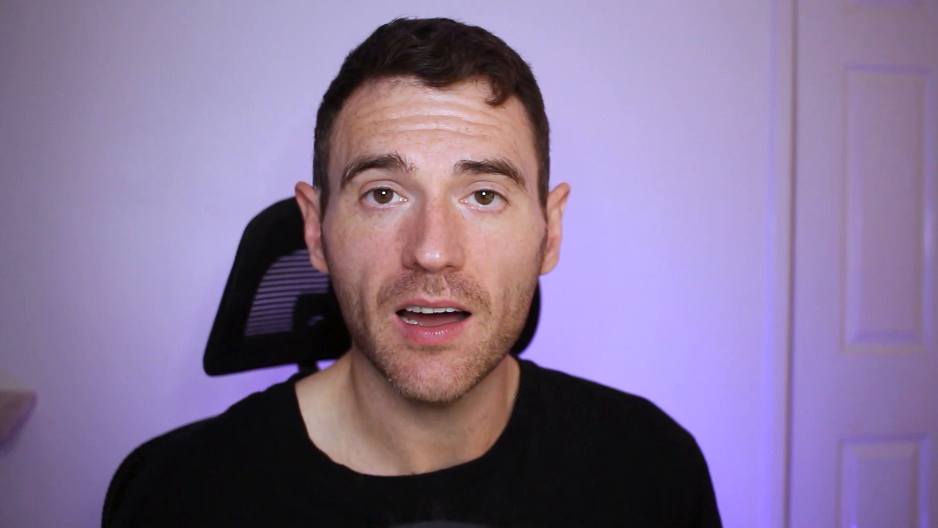